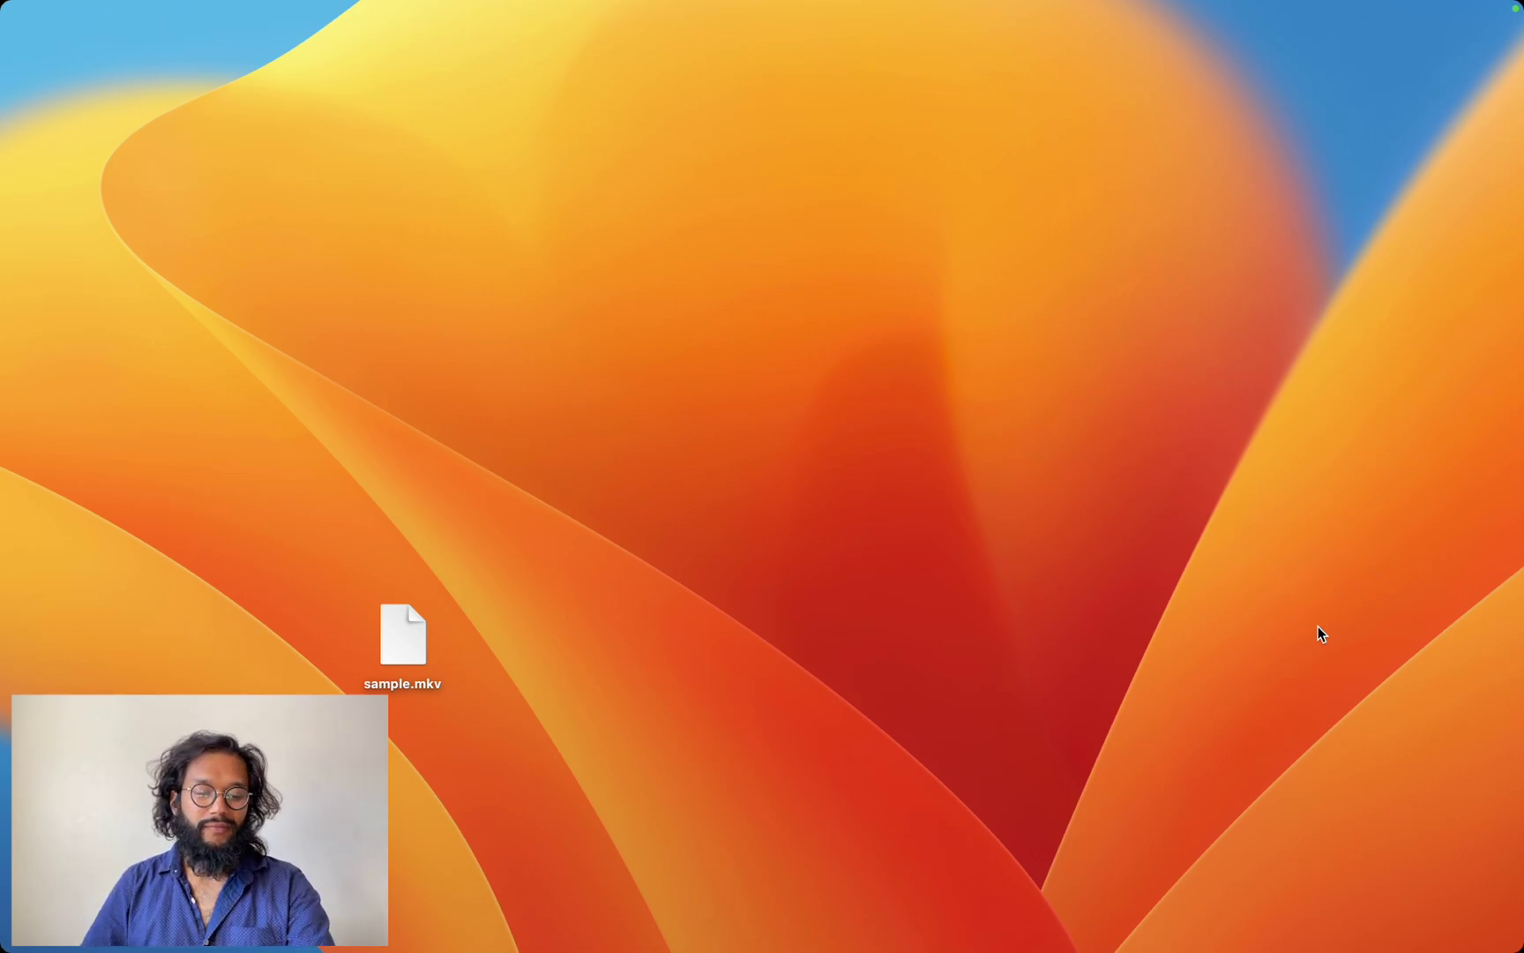
Open AirDrop through Spotlight and drop sample.mkv from the desktop onto the nearby iPhone
key(super+space)
text(air)
key(Return)
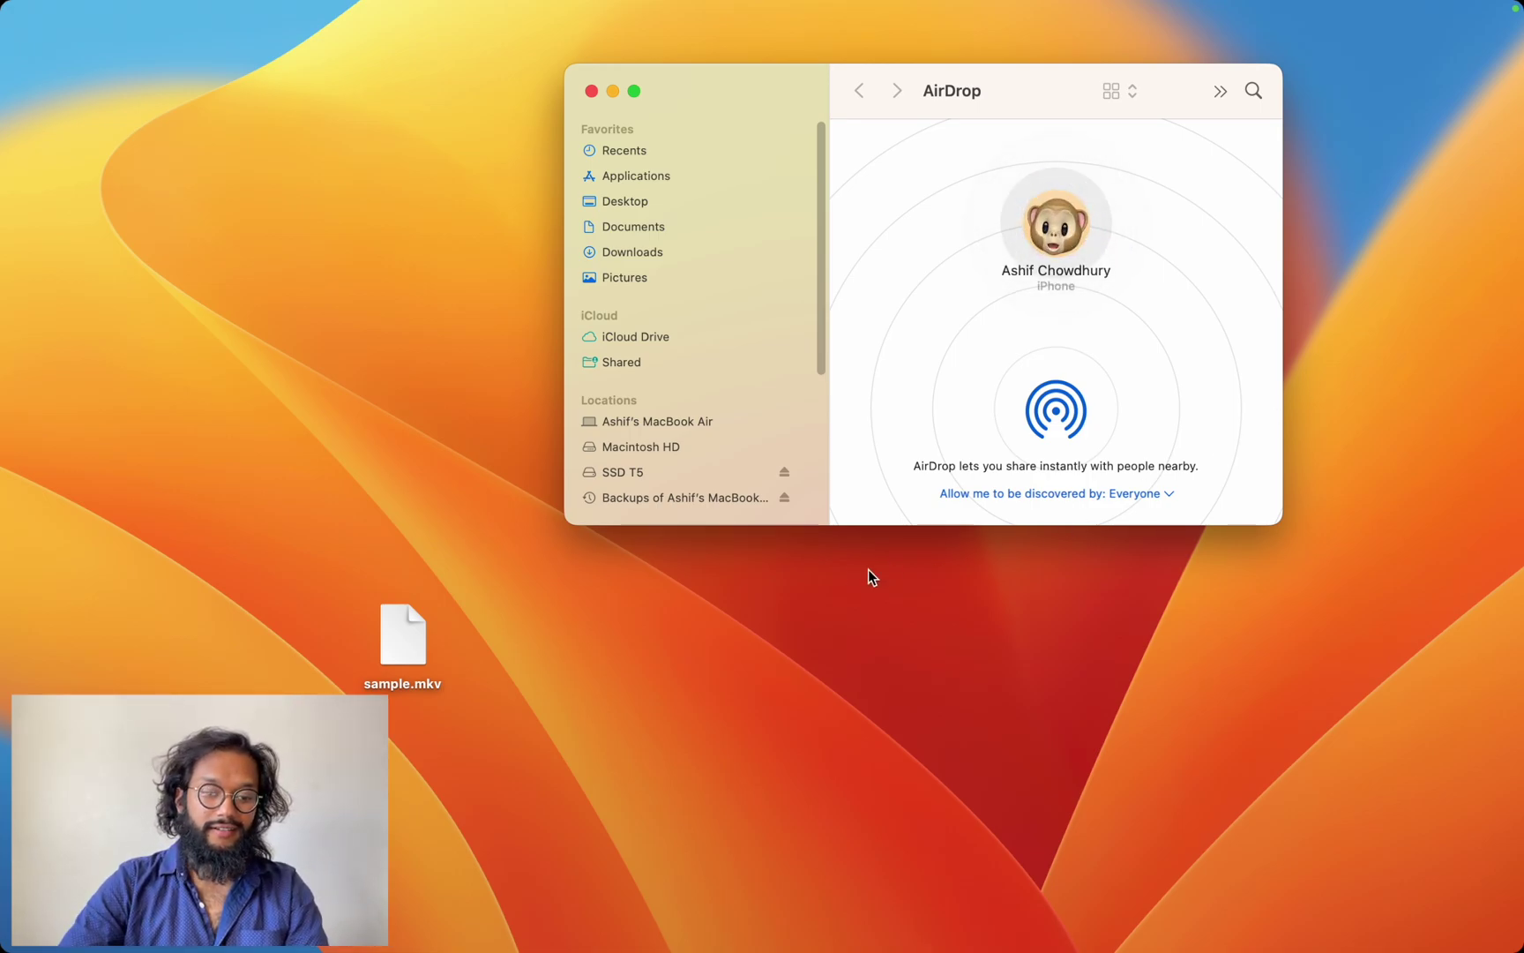
drag(422, 647, 1065, 204)
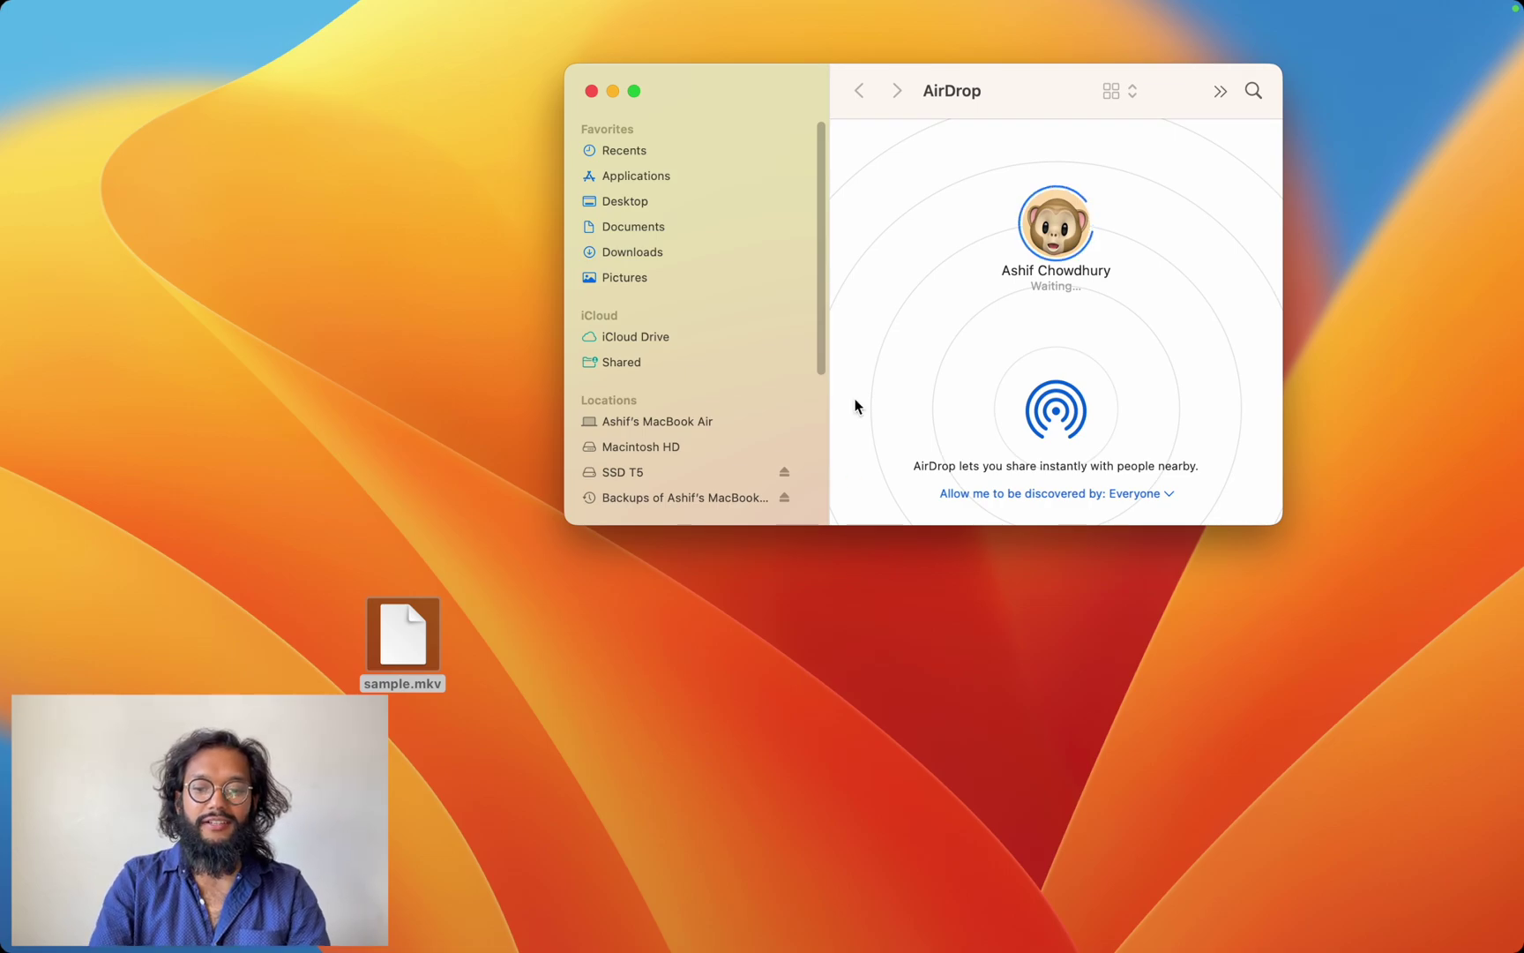
Close the AirDrop window and start WALTR PRO from Spotlight by searching 'waltr'
key(super+w)
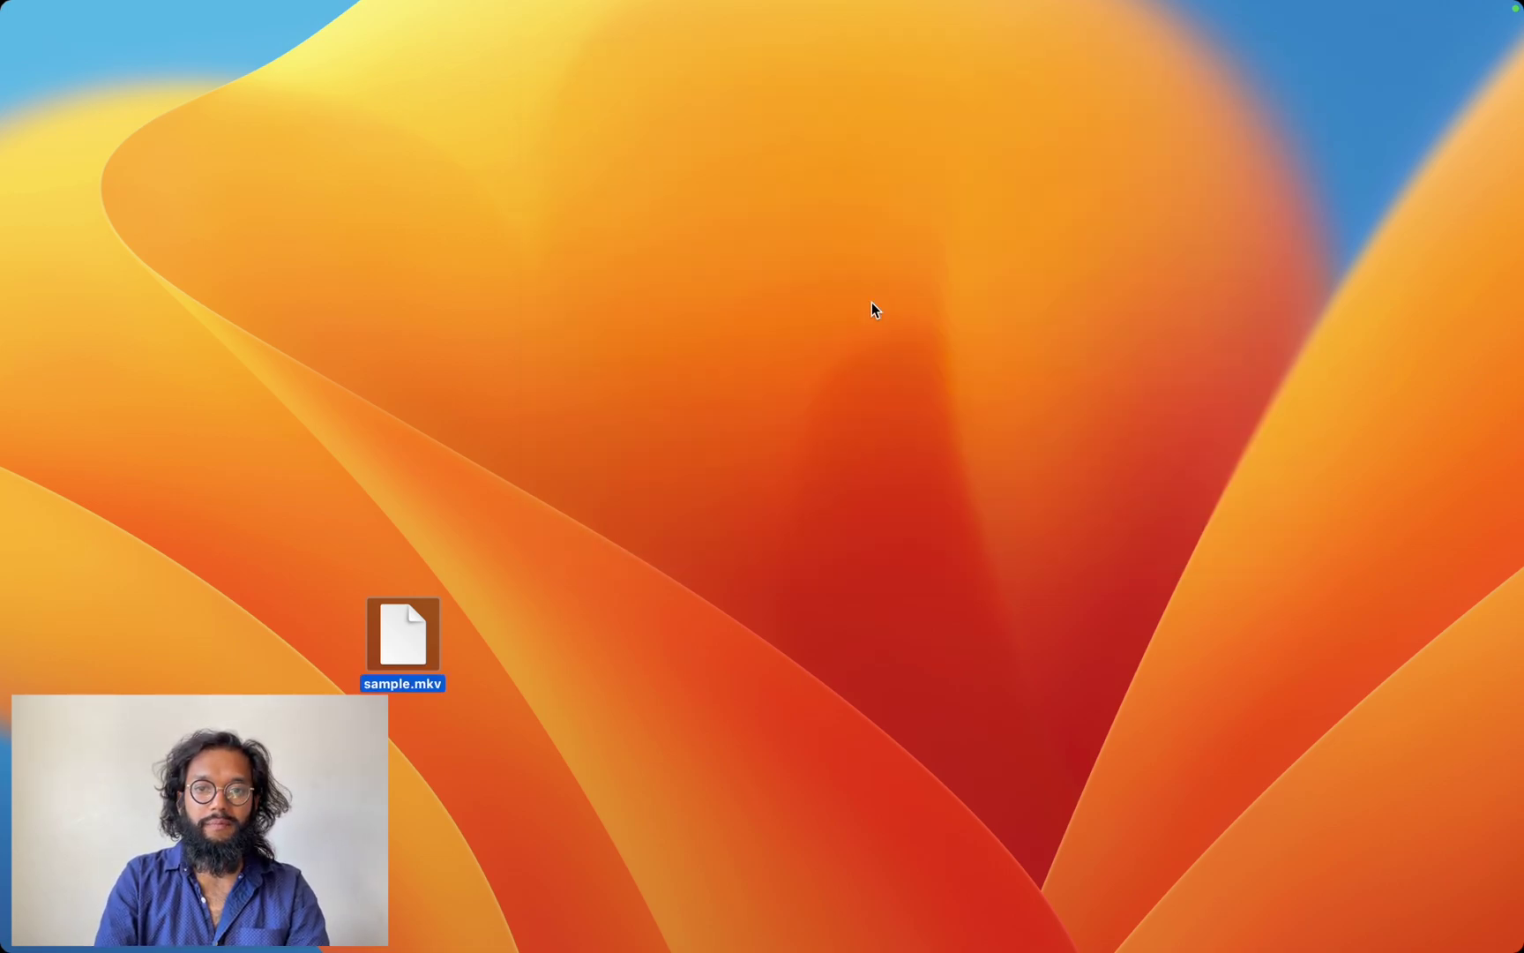
key(super+space)
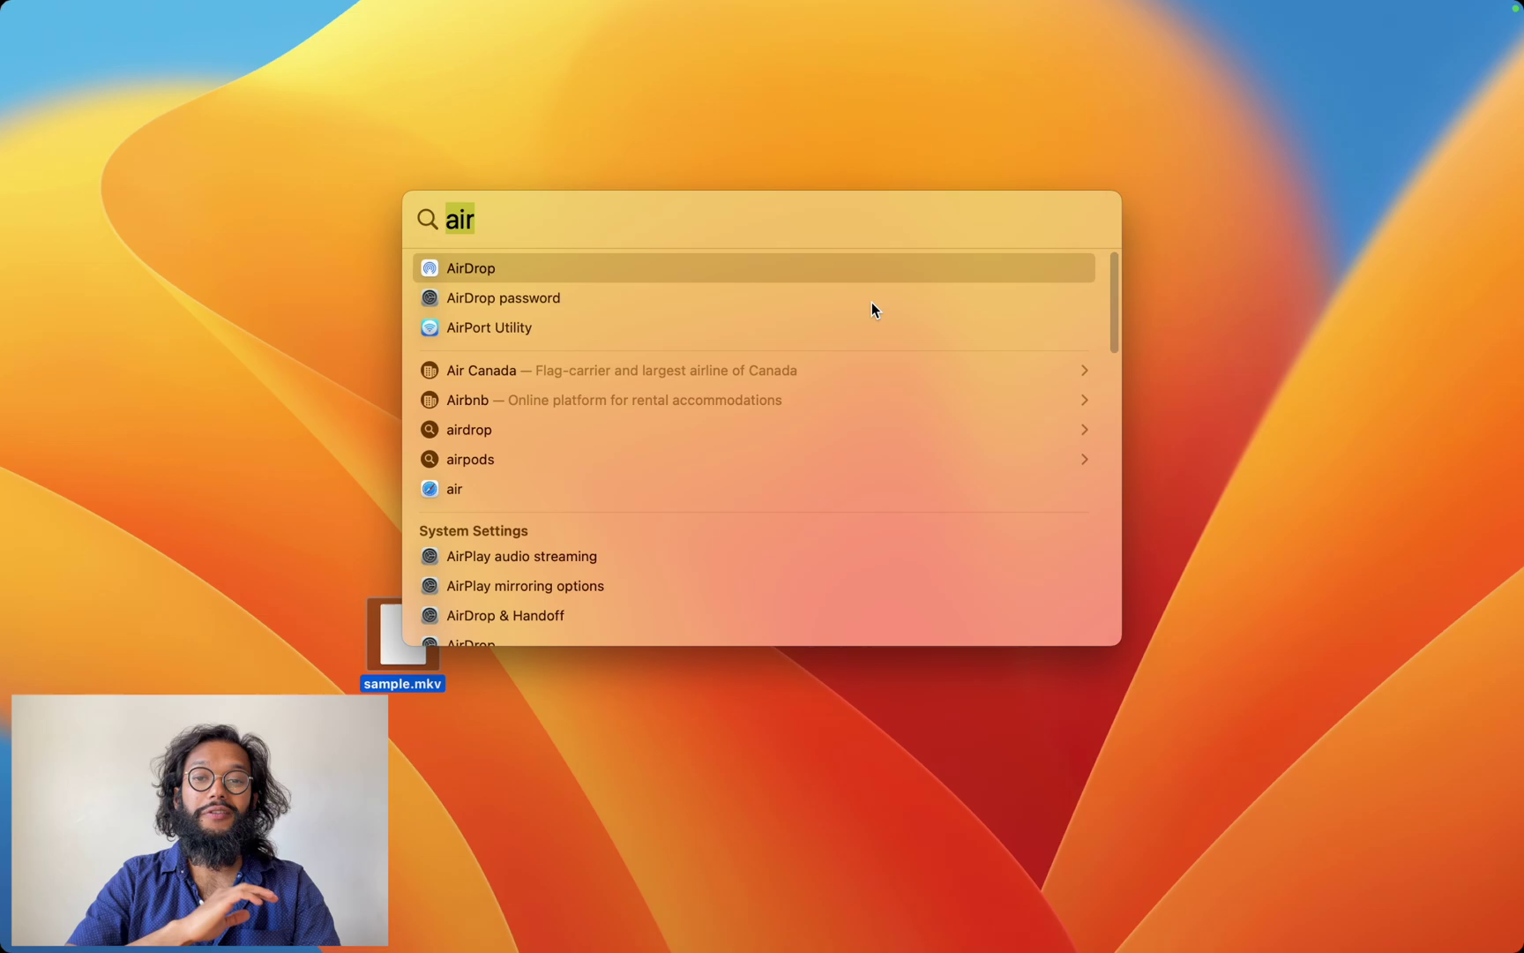
text(waltr)
key(Return)
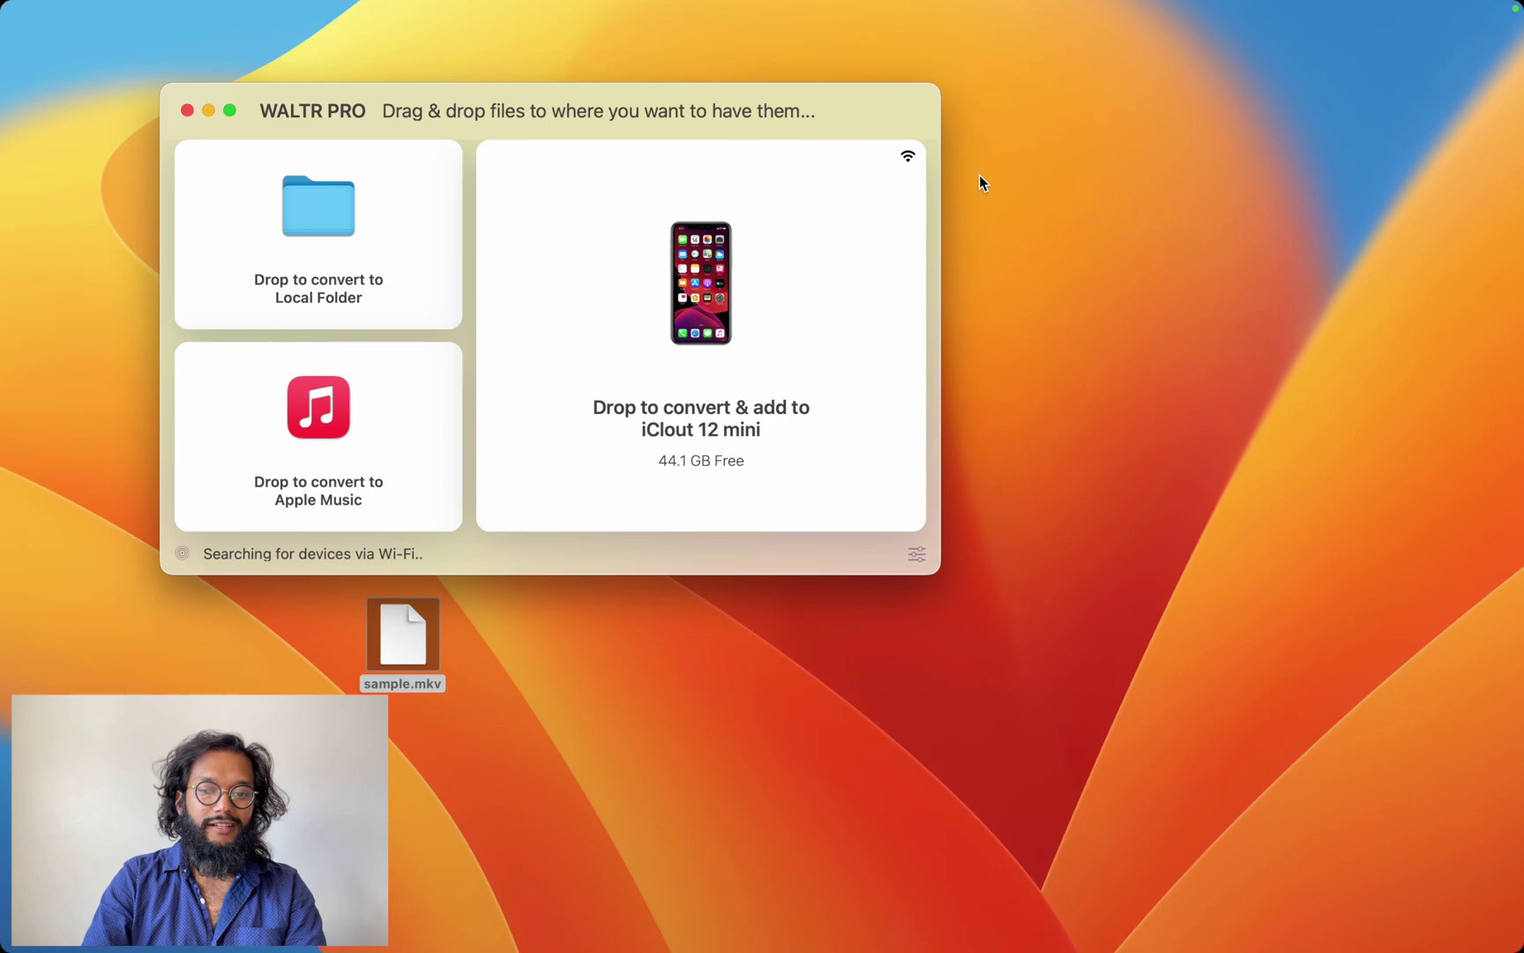
Move the WALTR PRO window right and drop sample.mkv onto the iPhone tile until Done
drag(698, 107, 1161, 104)
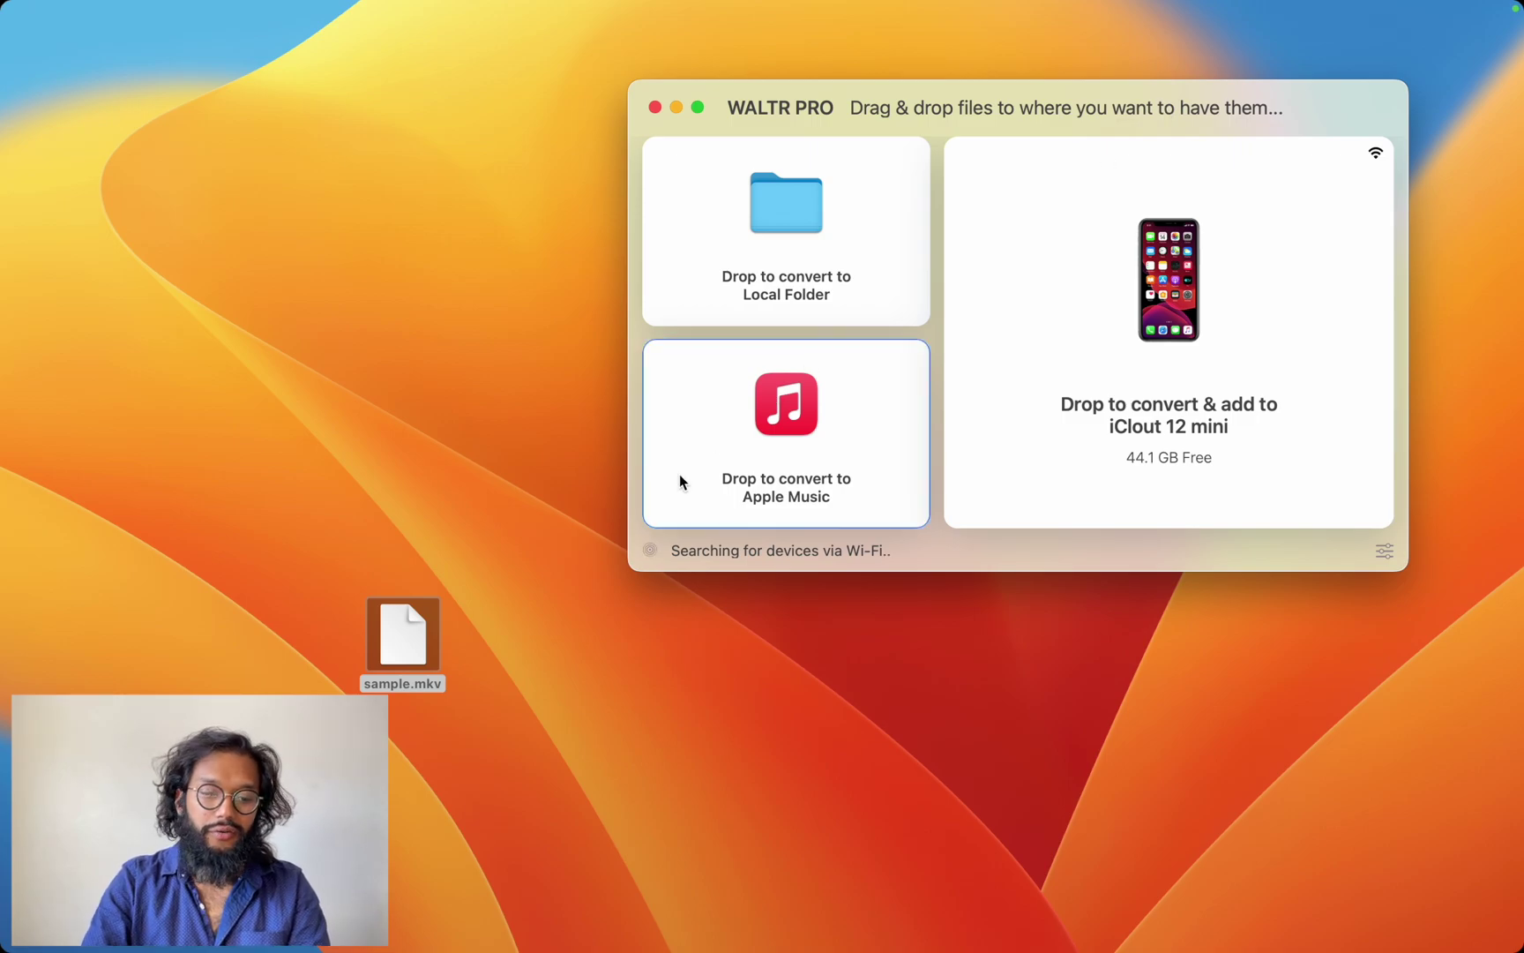
drag(415, 633, 1038, 353)
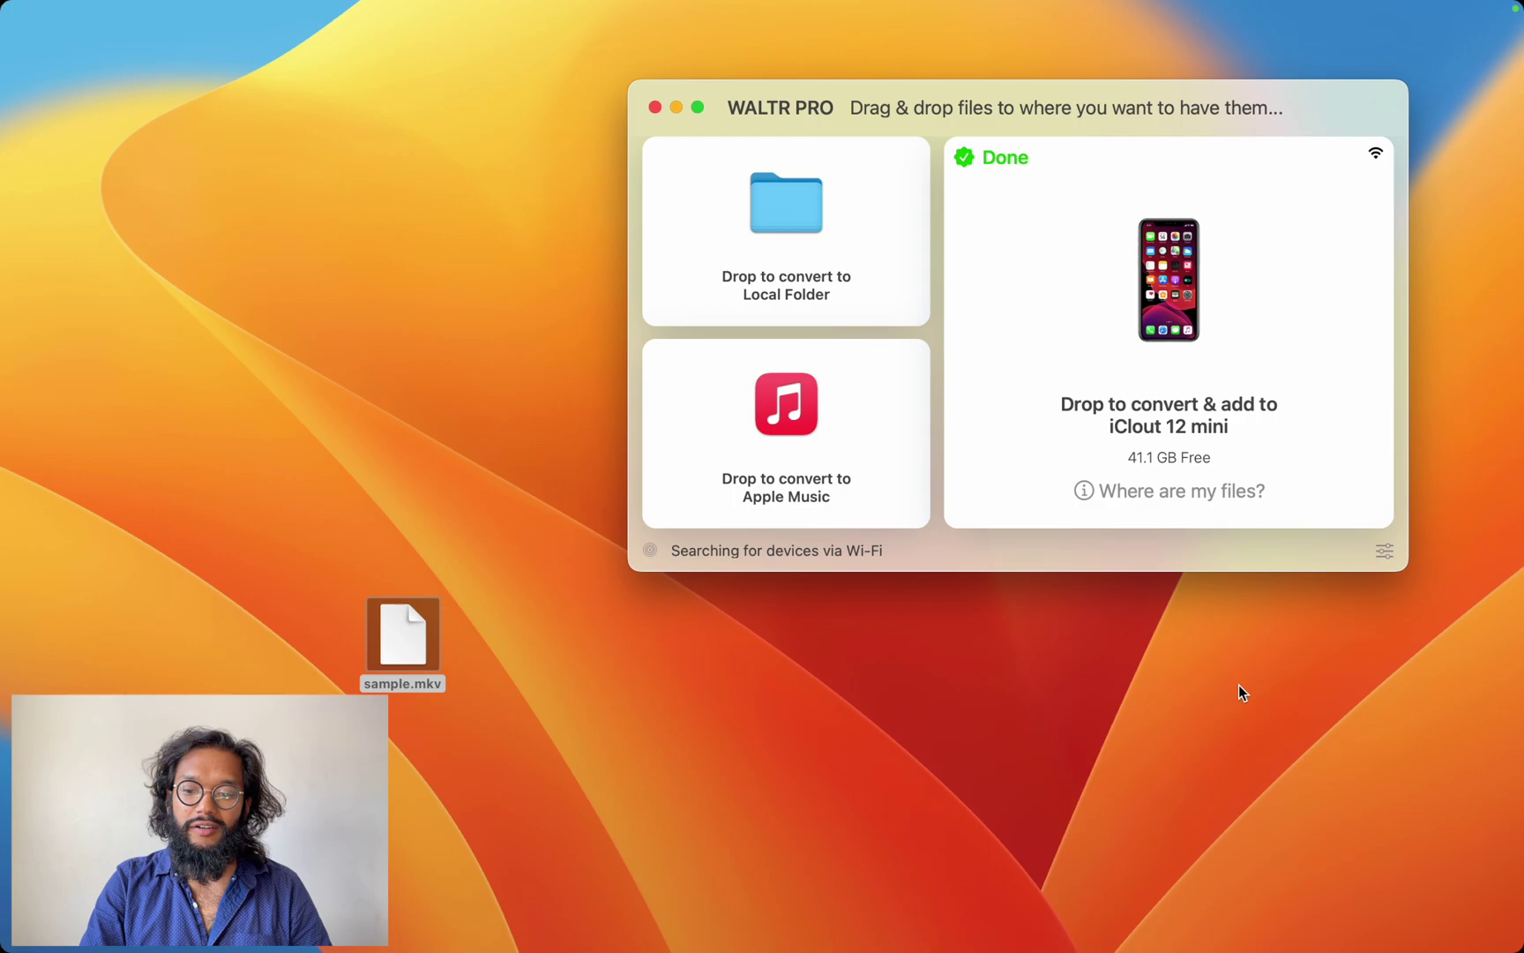
mouse_move(1094, 499)
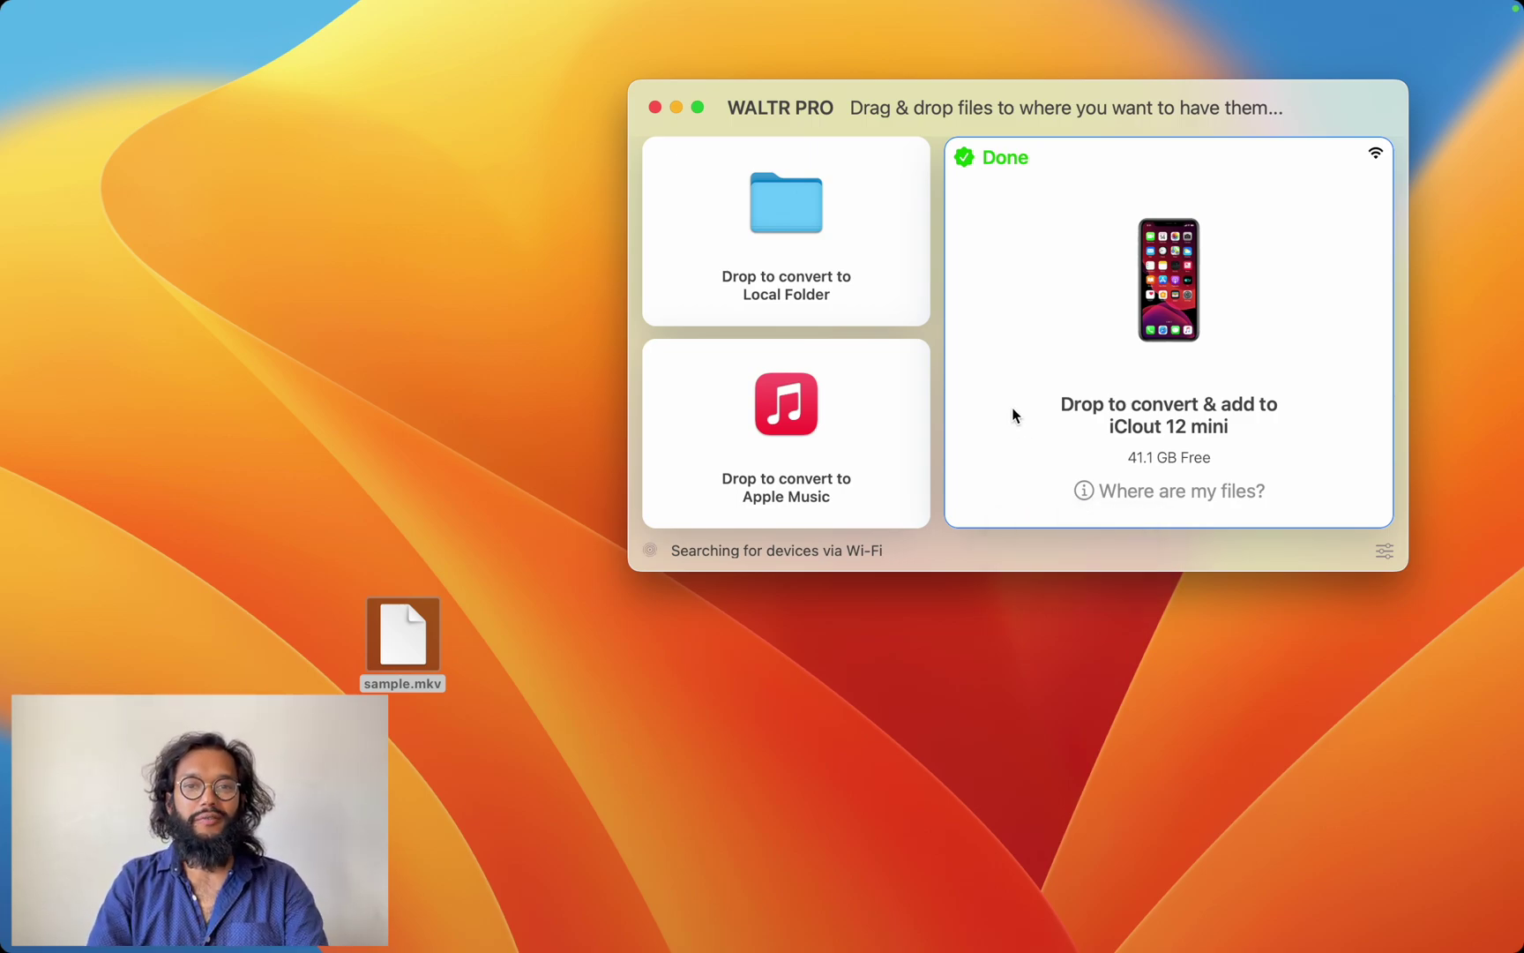
Start Safari from the Dock and load softorino.com by typing 'softo' in the address bar
mouse_move(9, 231)
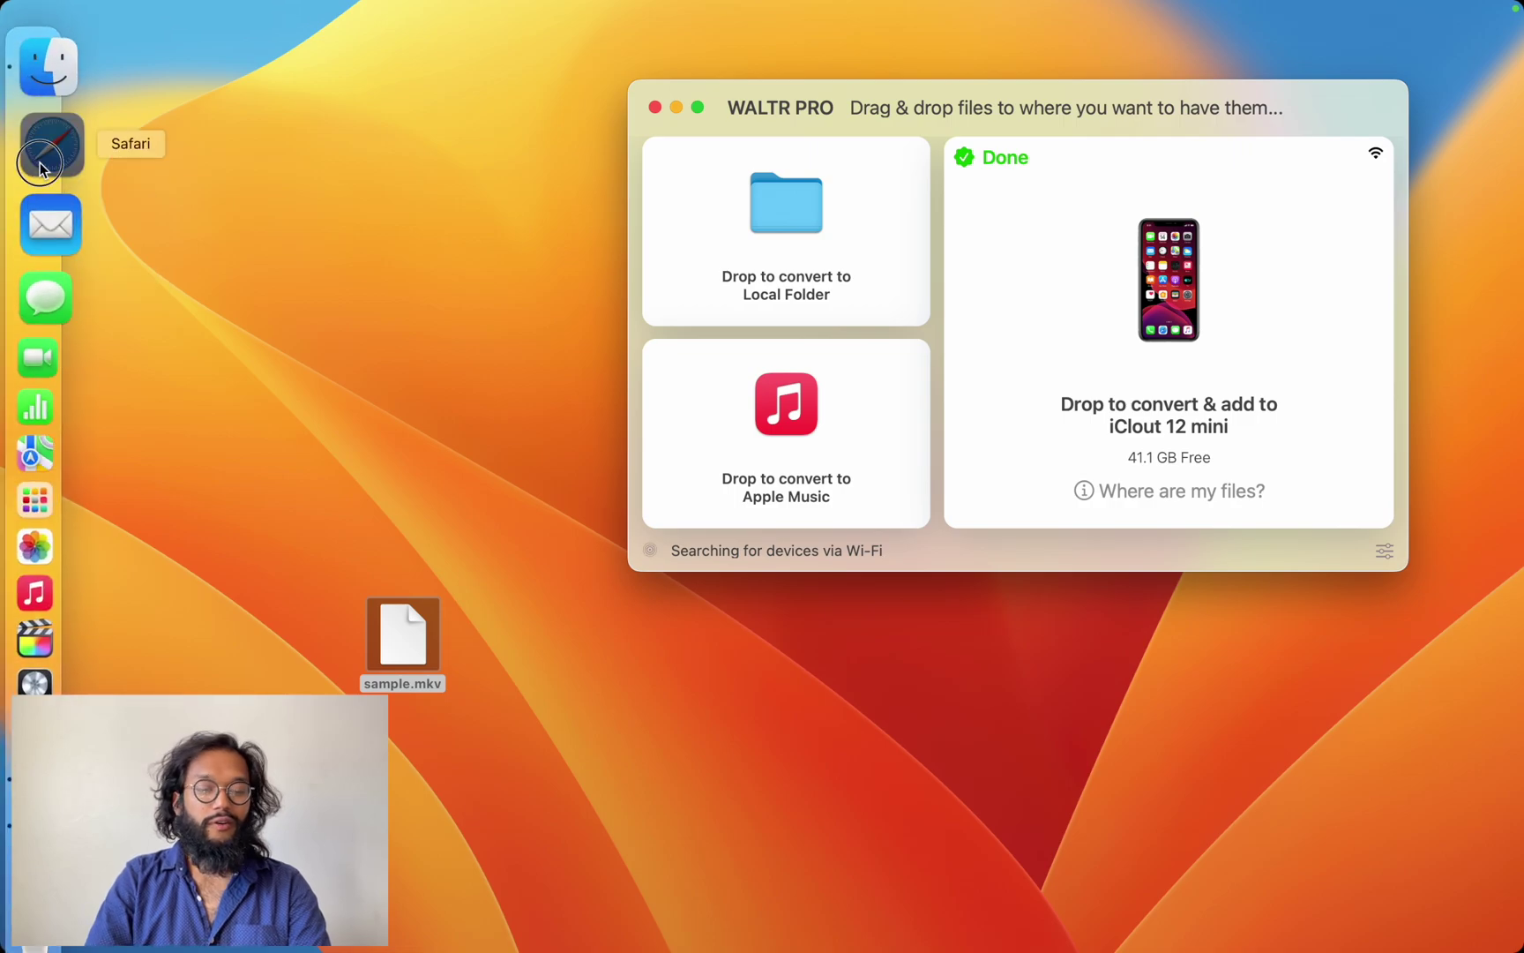
click(40, 168)
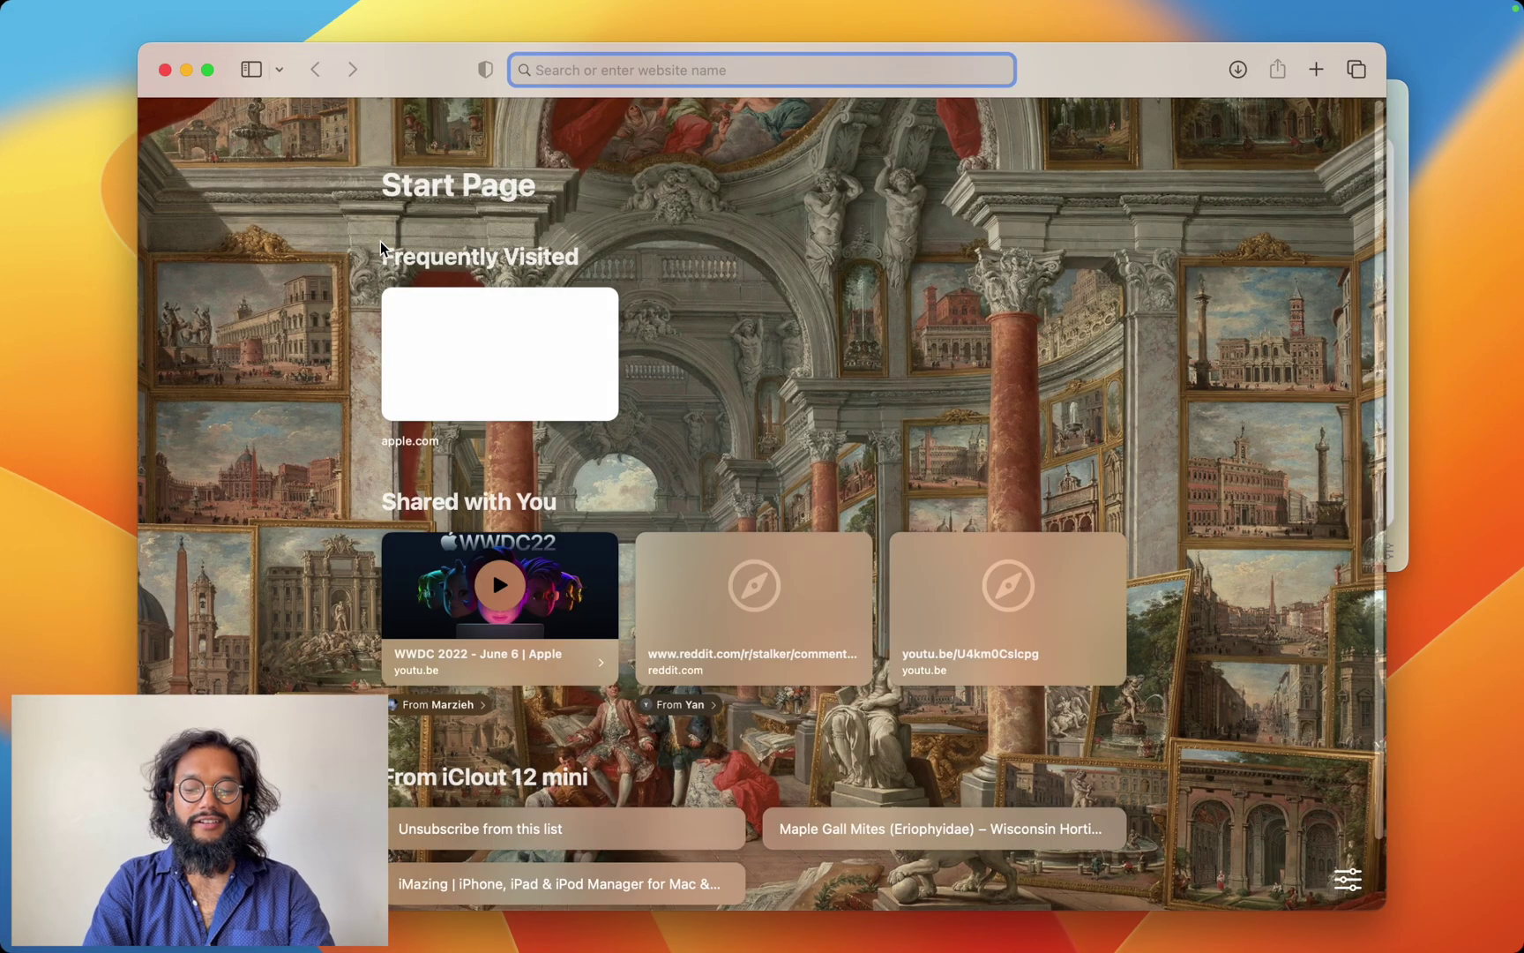
text(softorino.com — Best iTunes Alternatives to Transfer Media to iPhone & ...)
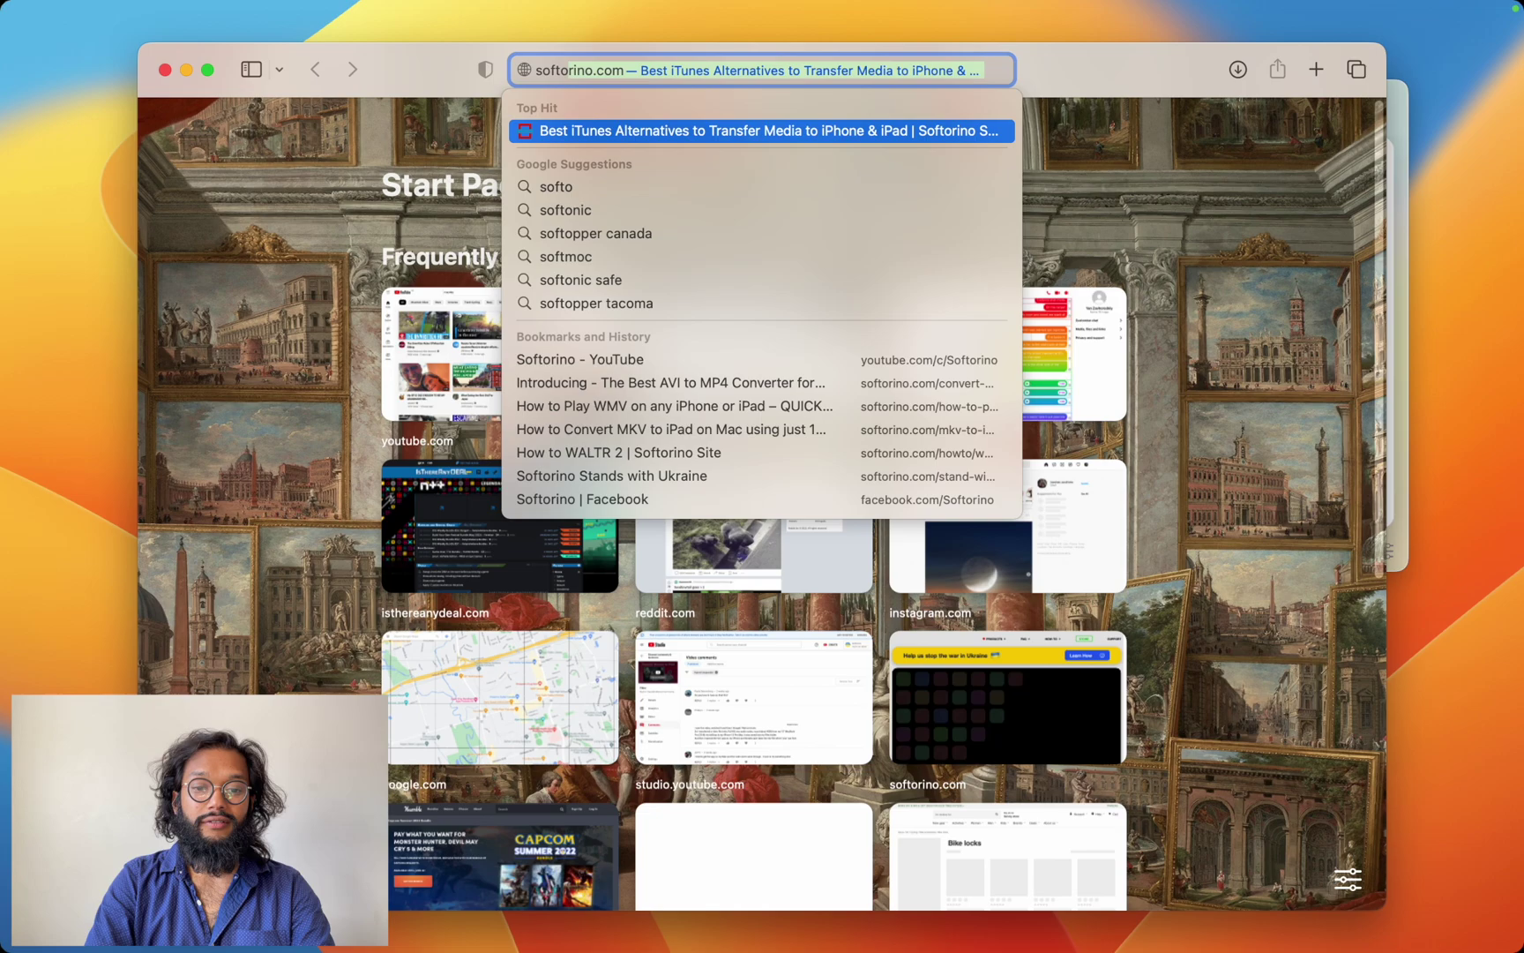
key(Return)
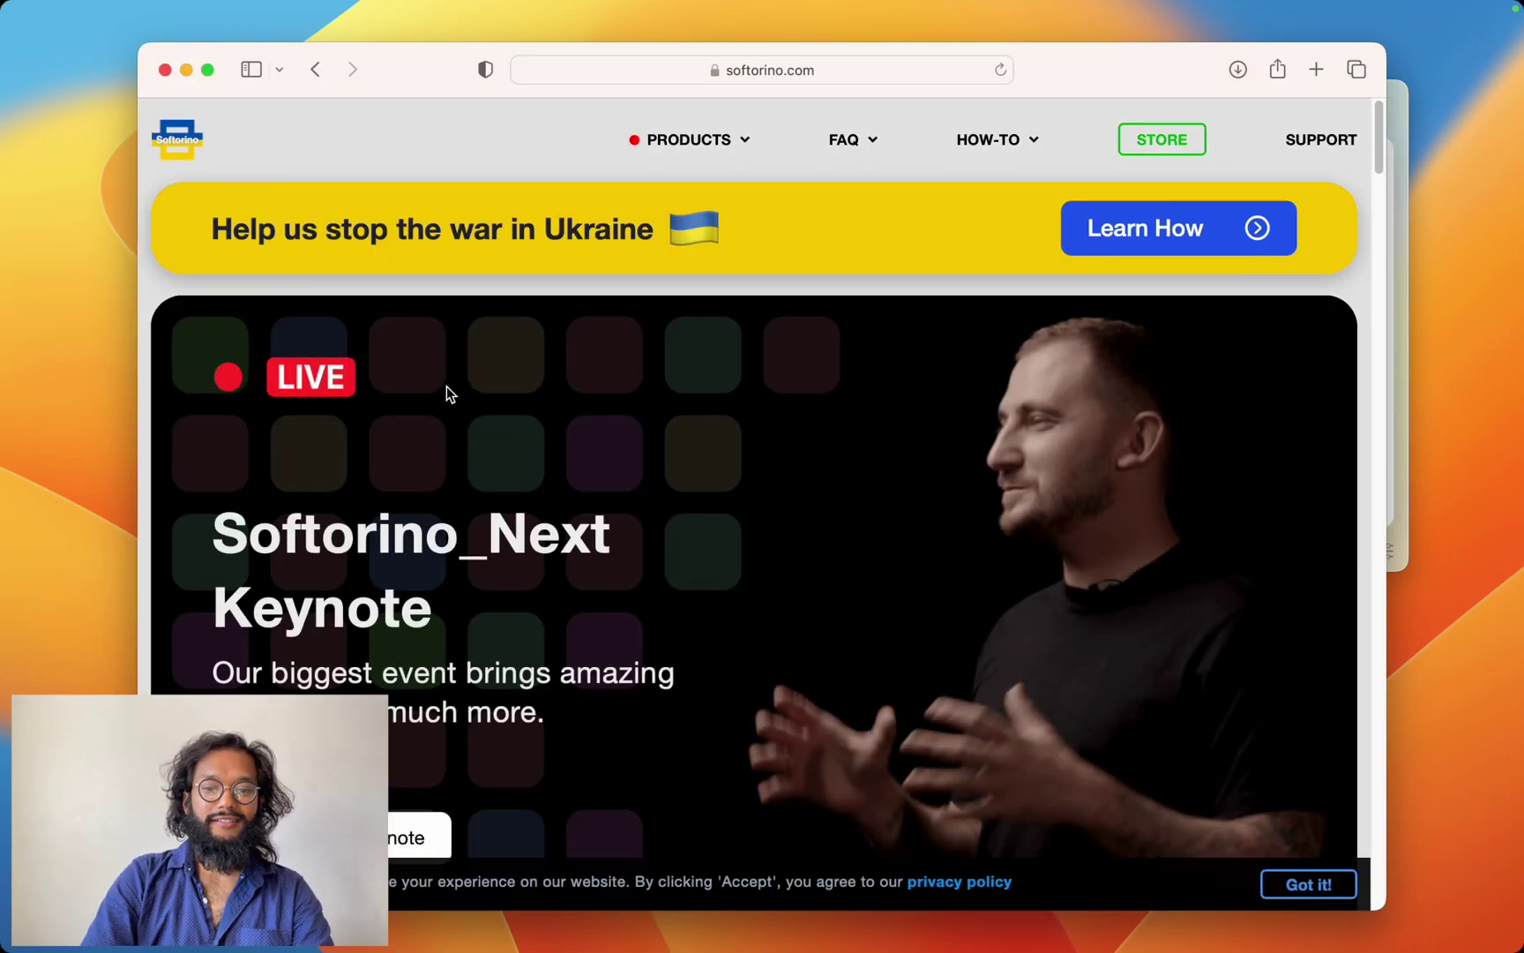
mouse_move(681, 150)
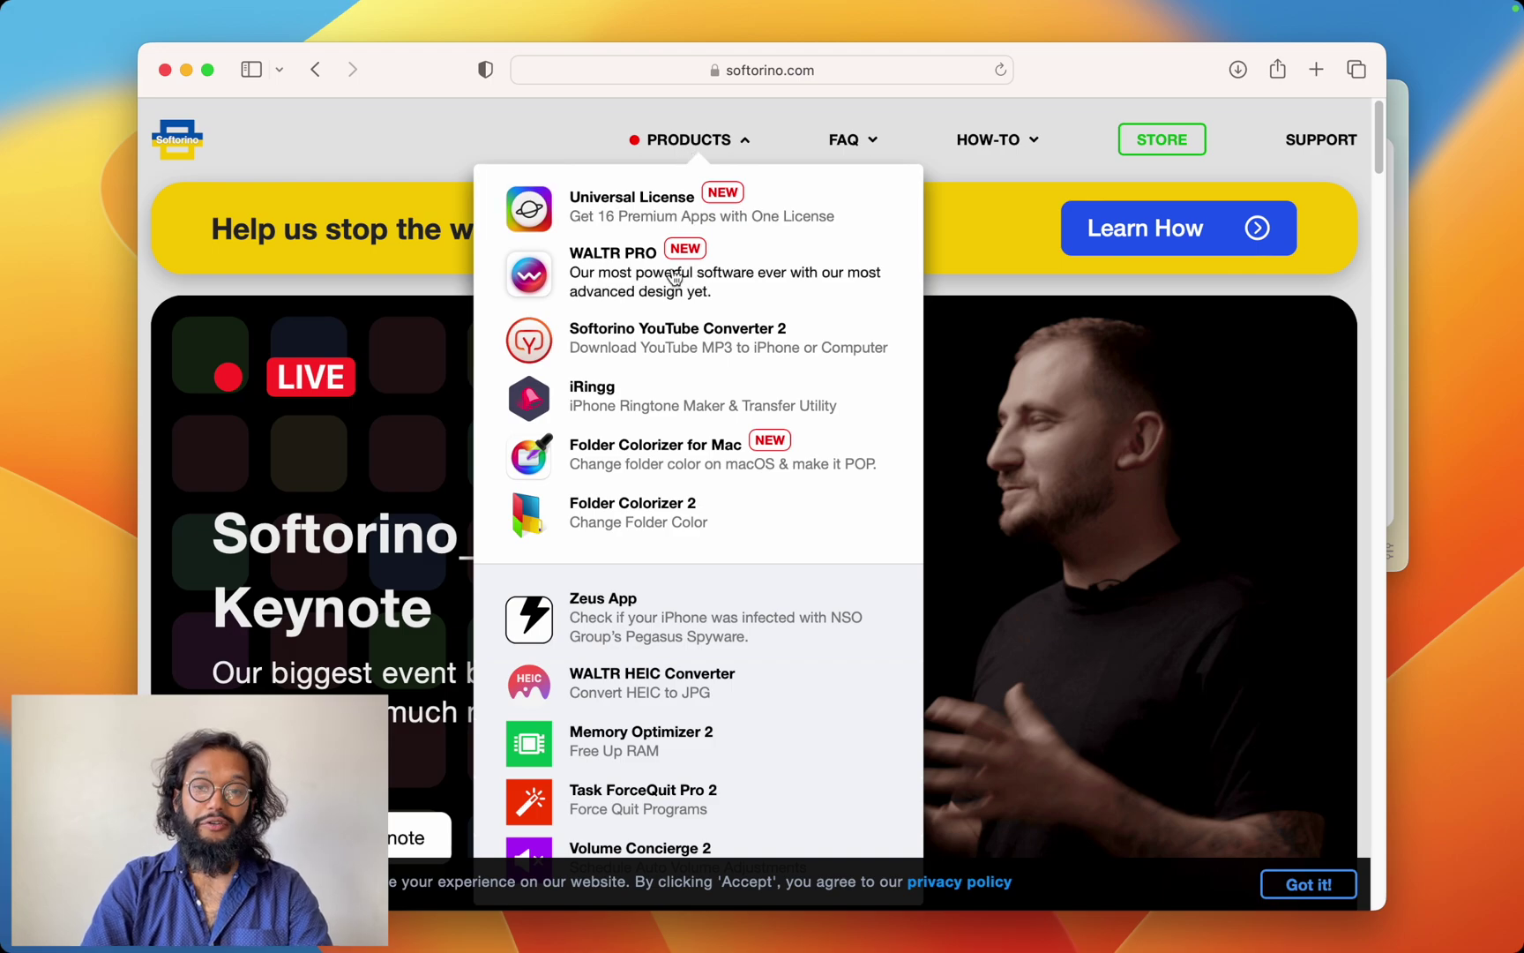
Go to the WALTR PRO page from the PRODUCTS menu and scroll through it
click(675, 276)
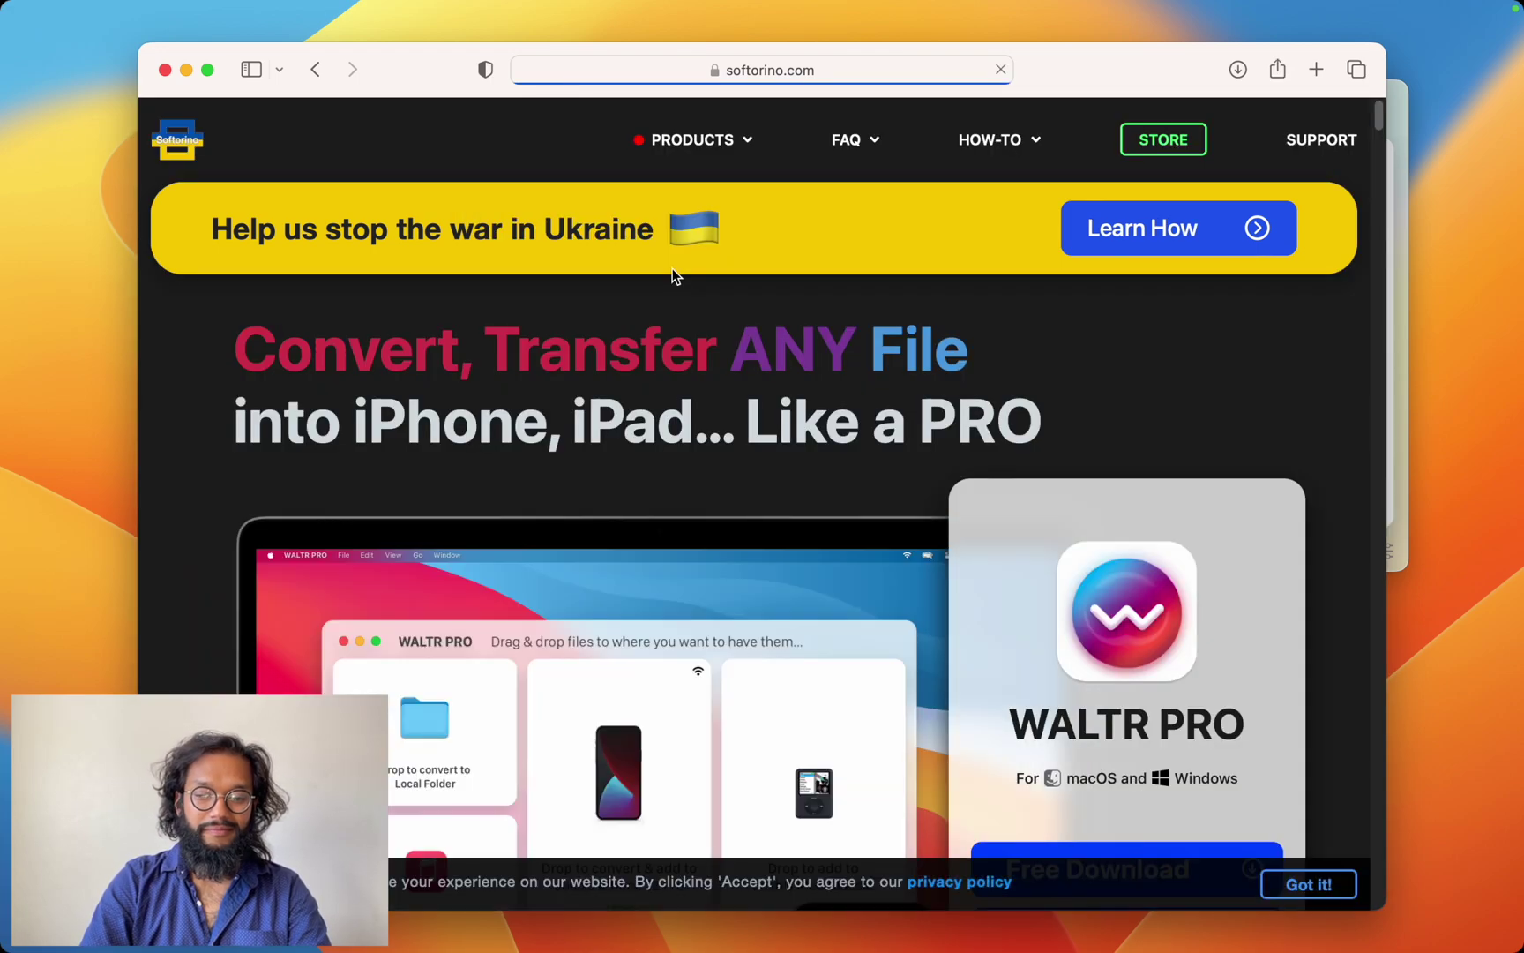
scroll(818, 477, down, 3)
scroll(818, 479, down, 1)
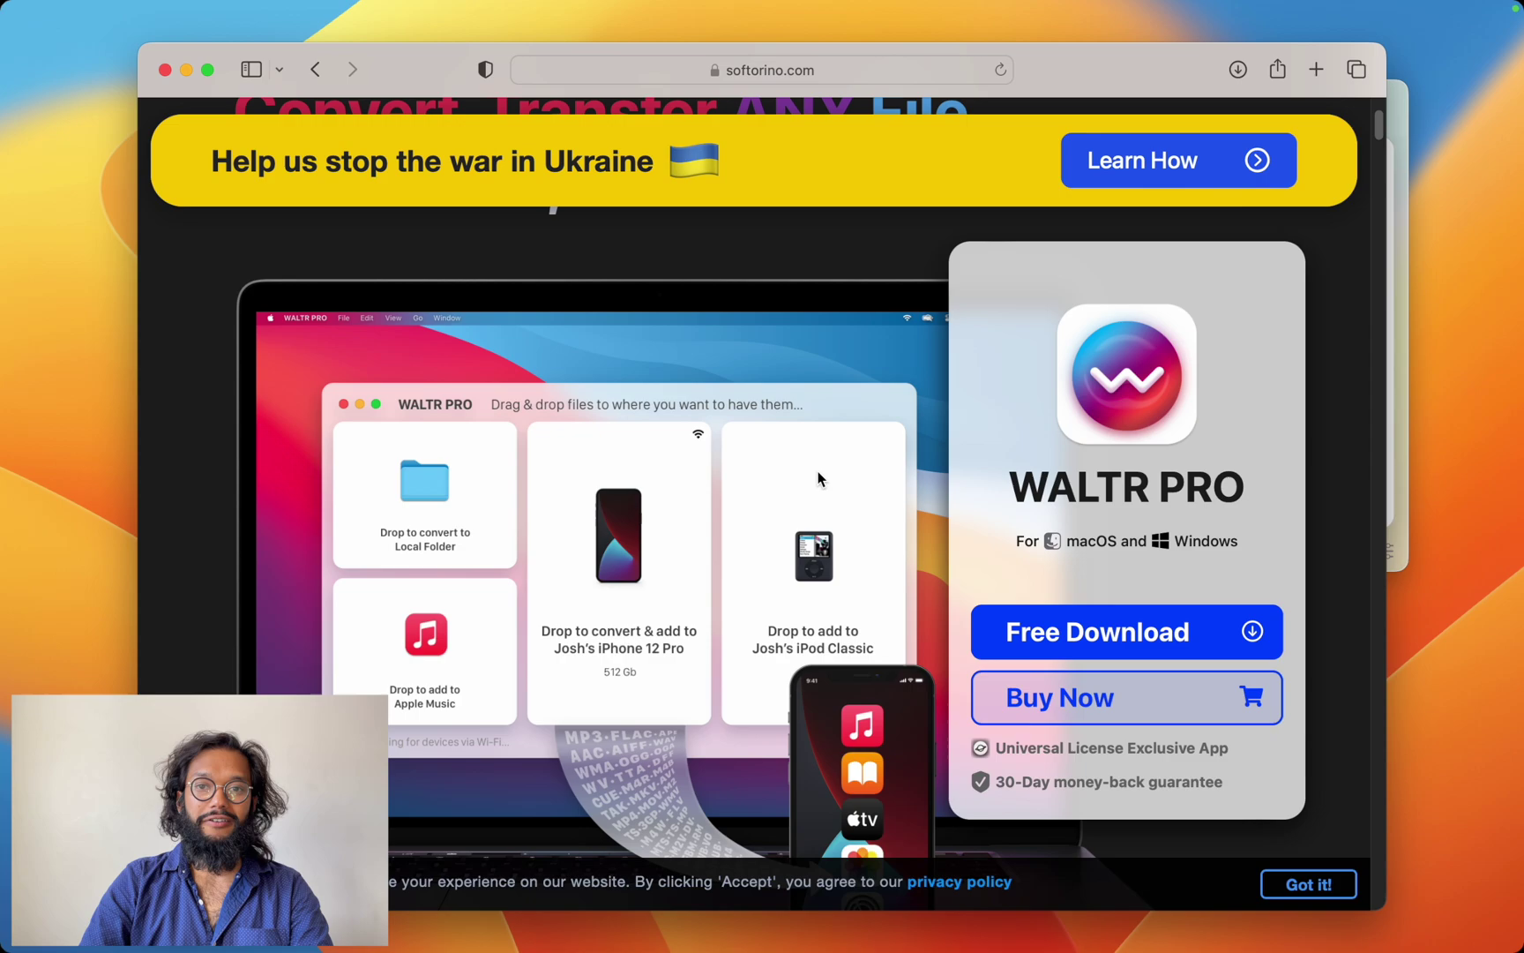
scroll(818, 478, down, 1)
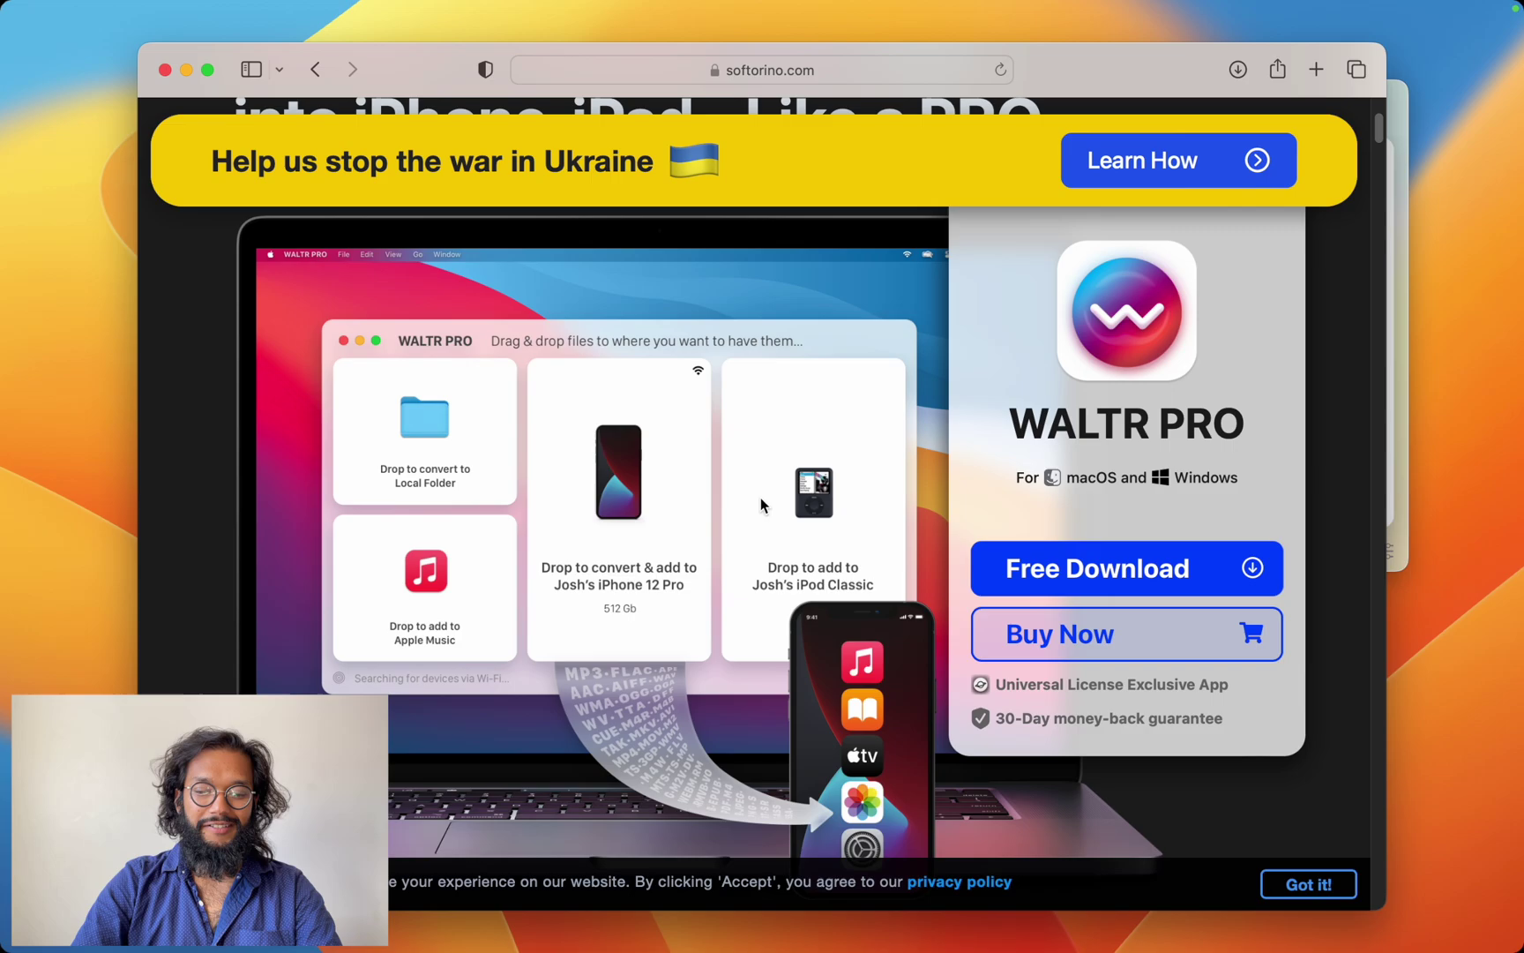
scroll(761, 499, down, 5)
scroll(761, 499, down, 12)
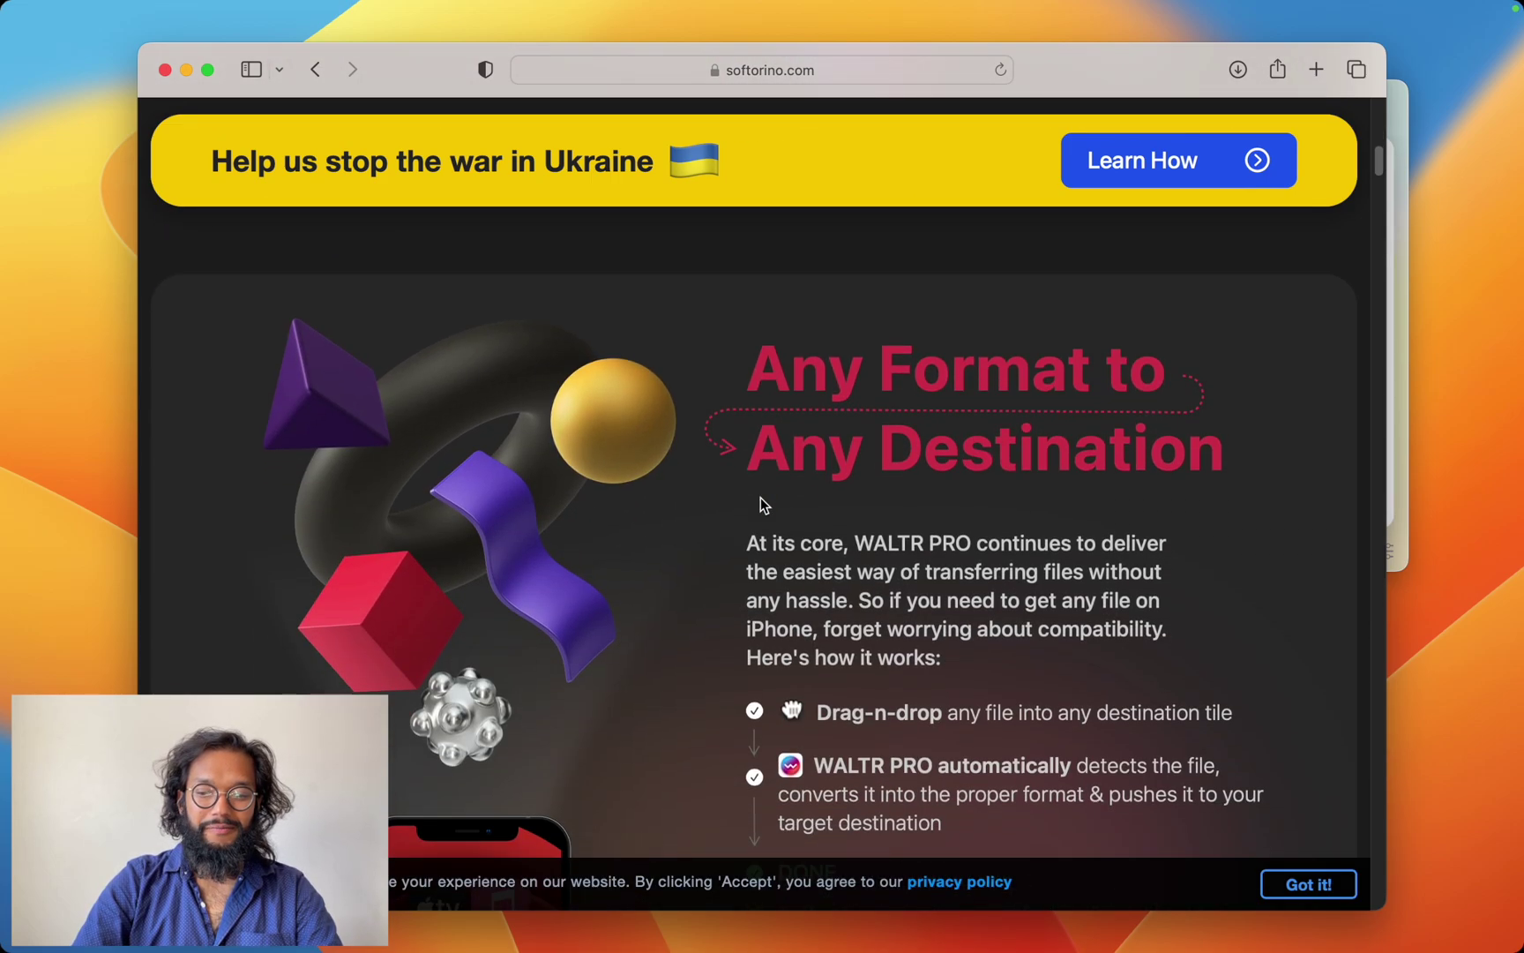
scroll(762, 505, down, 7)
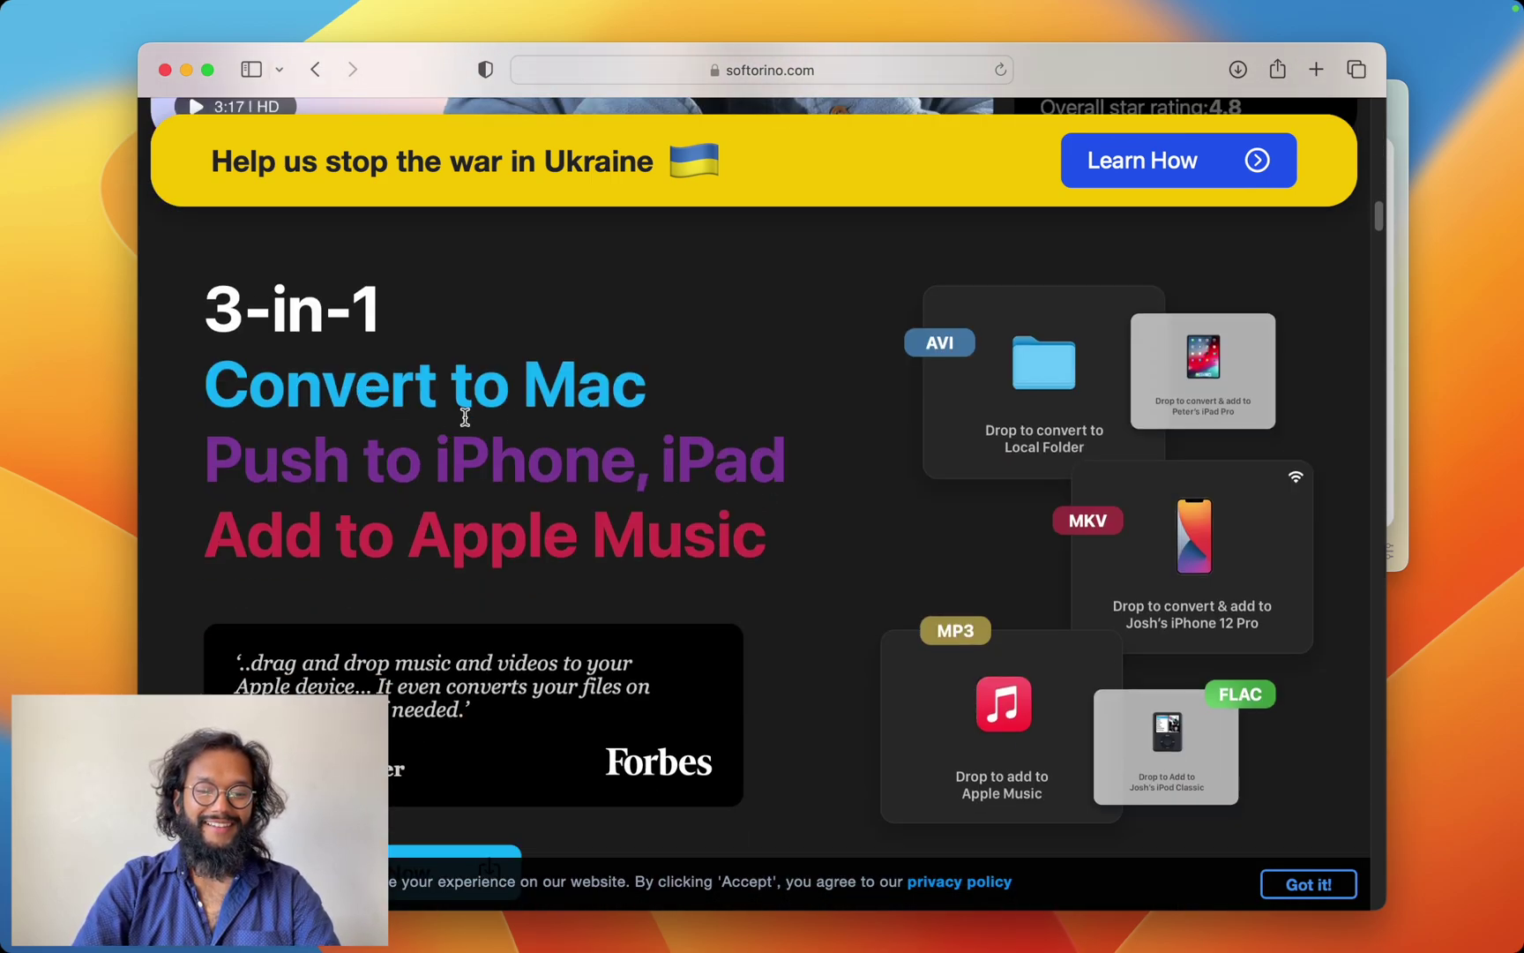
scroll(659, 468, down, 1)
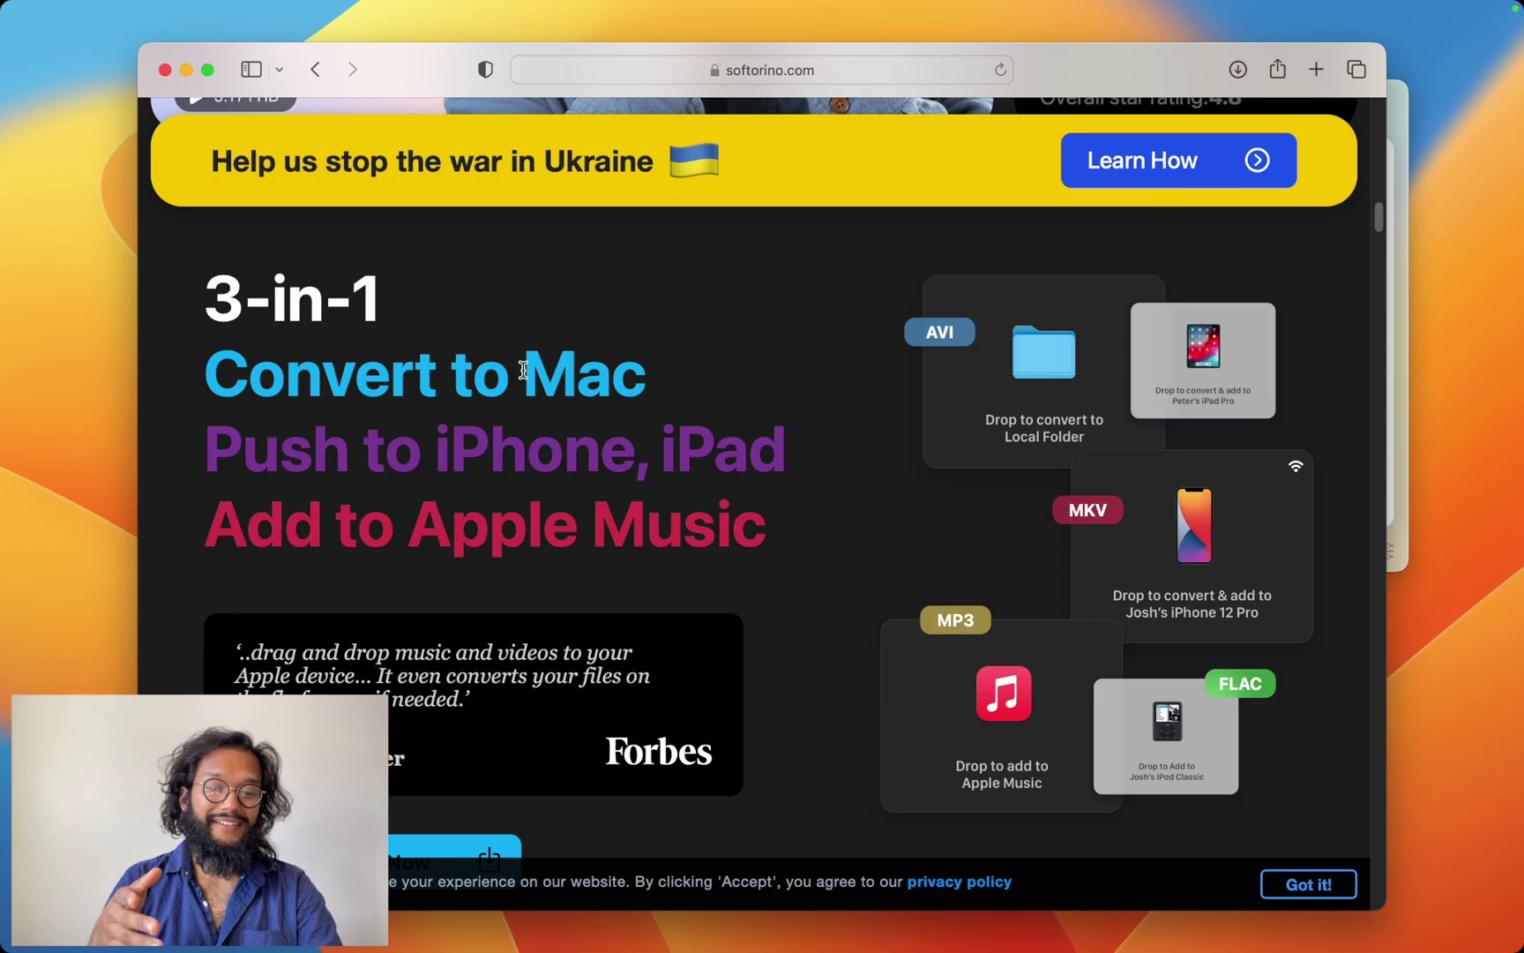
scroll(523, 371, down, 20)
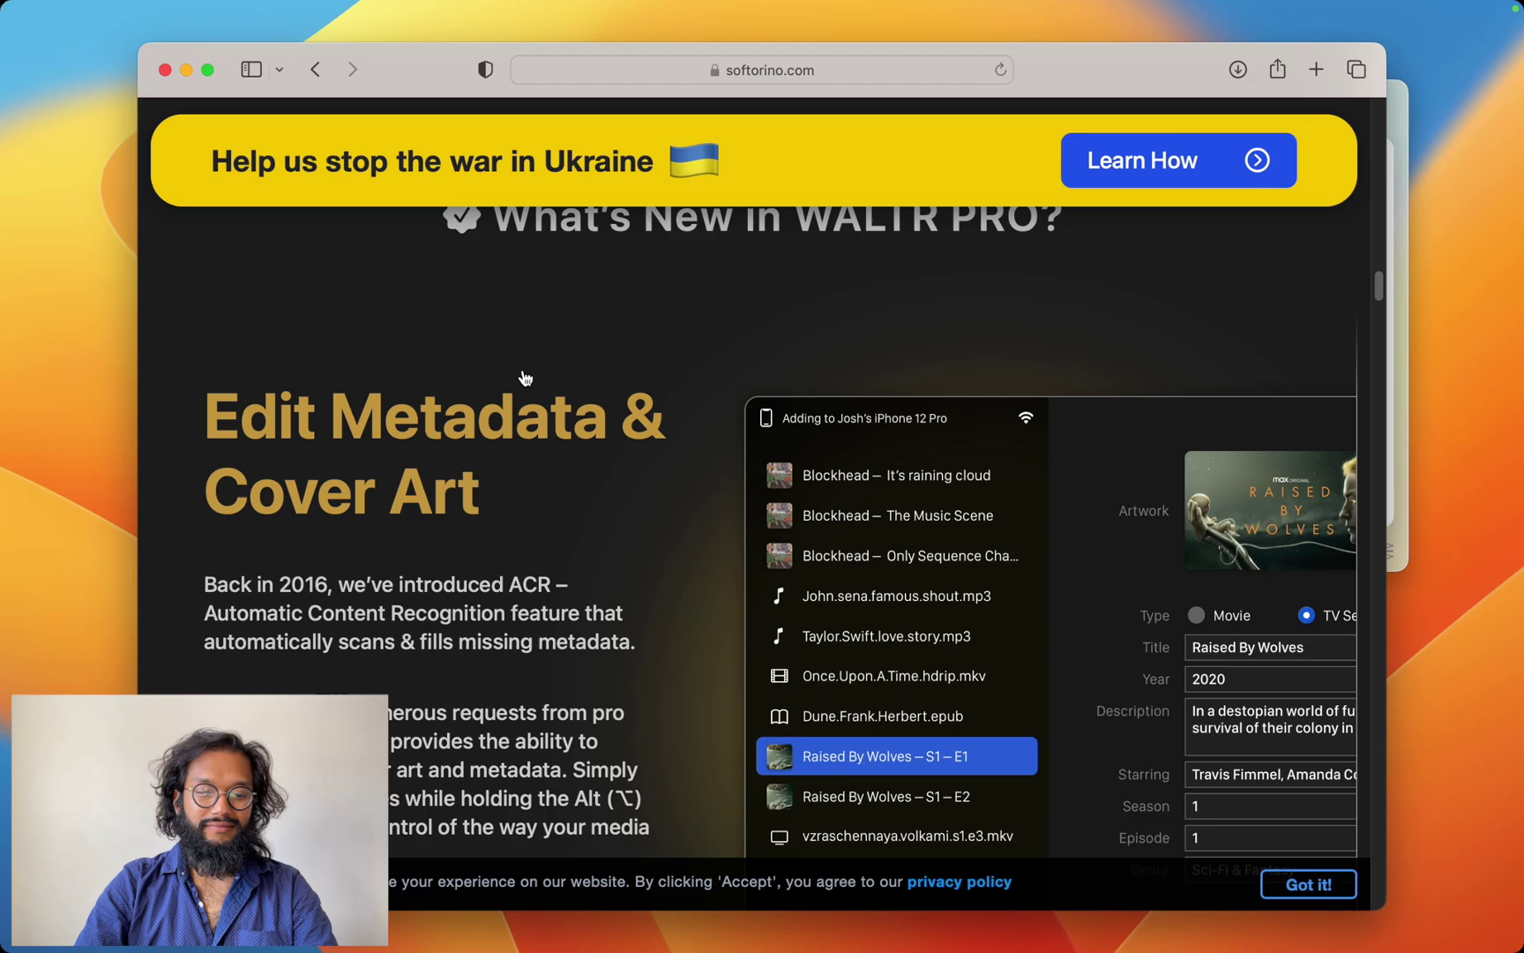
scroll(523, 368, up, 20)
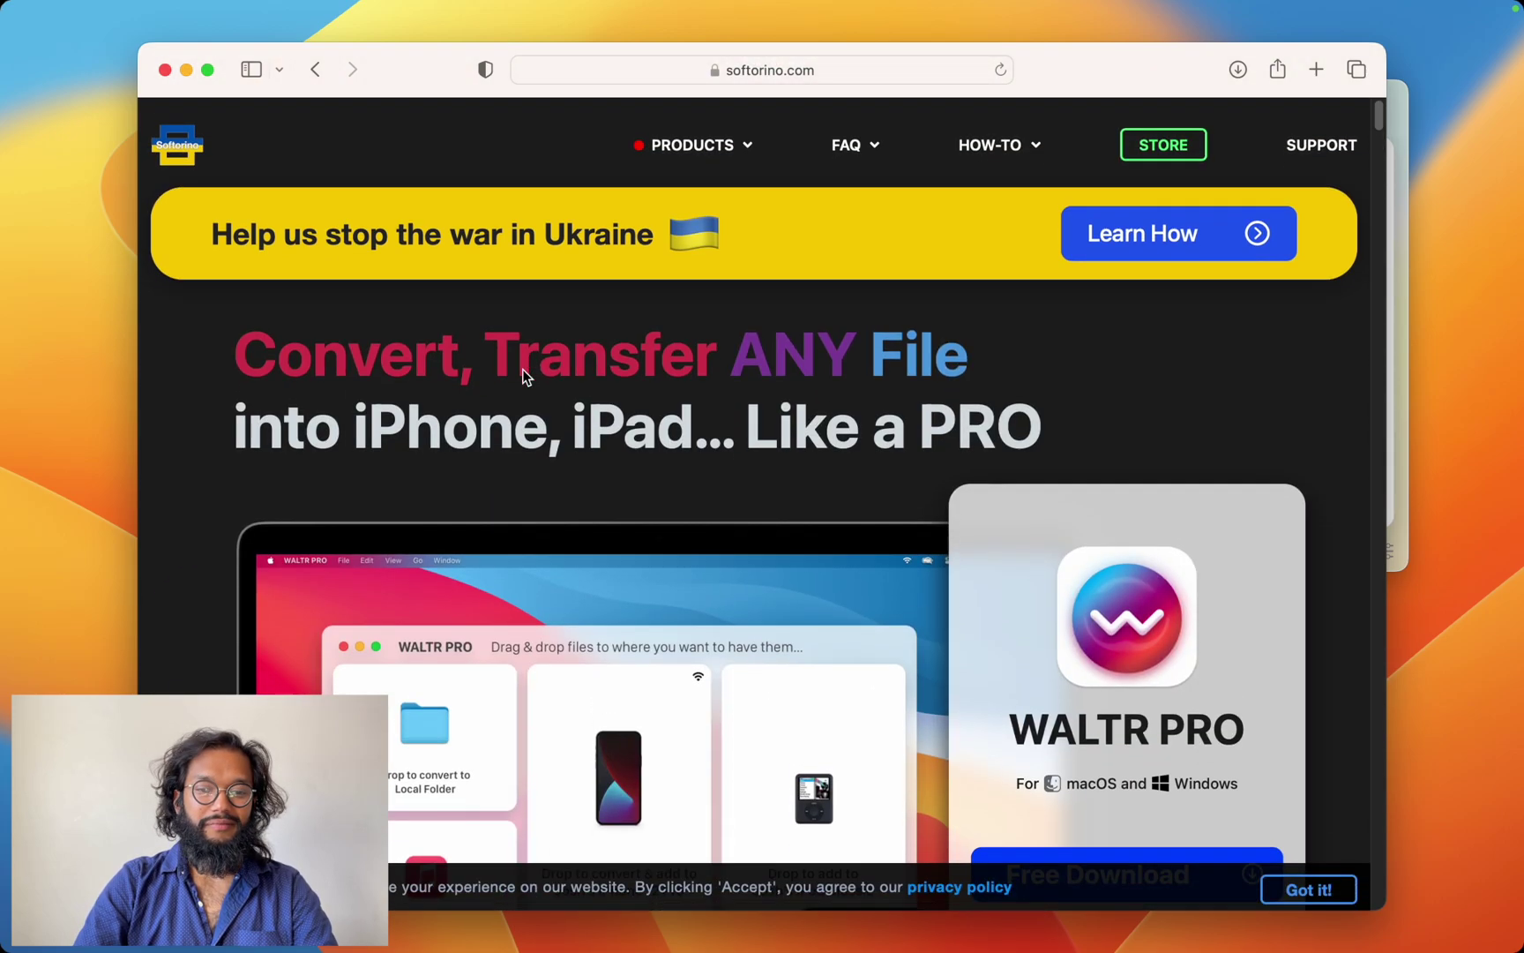
Choose Universal License under PRODUCTS and scroll through the app grid, then back up
mouse_move(717, 148)
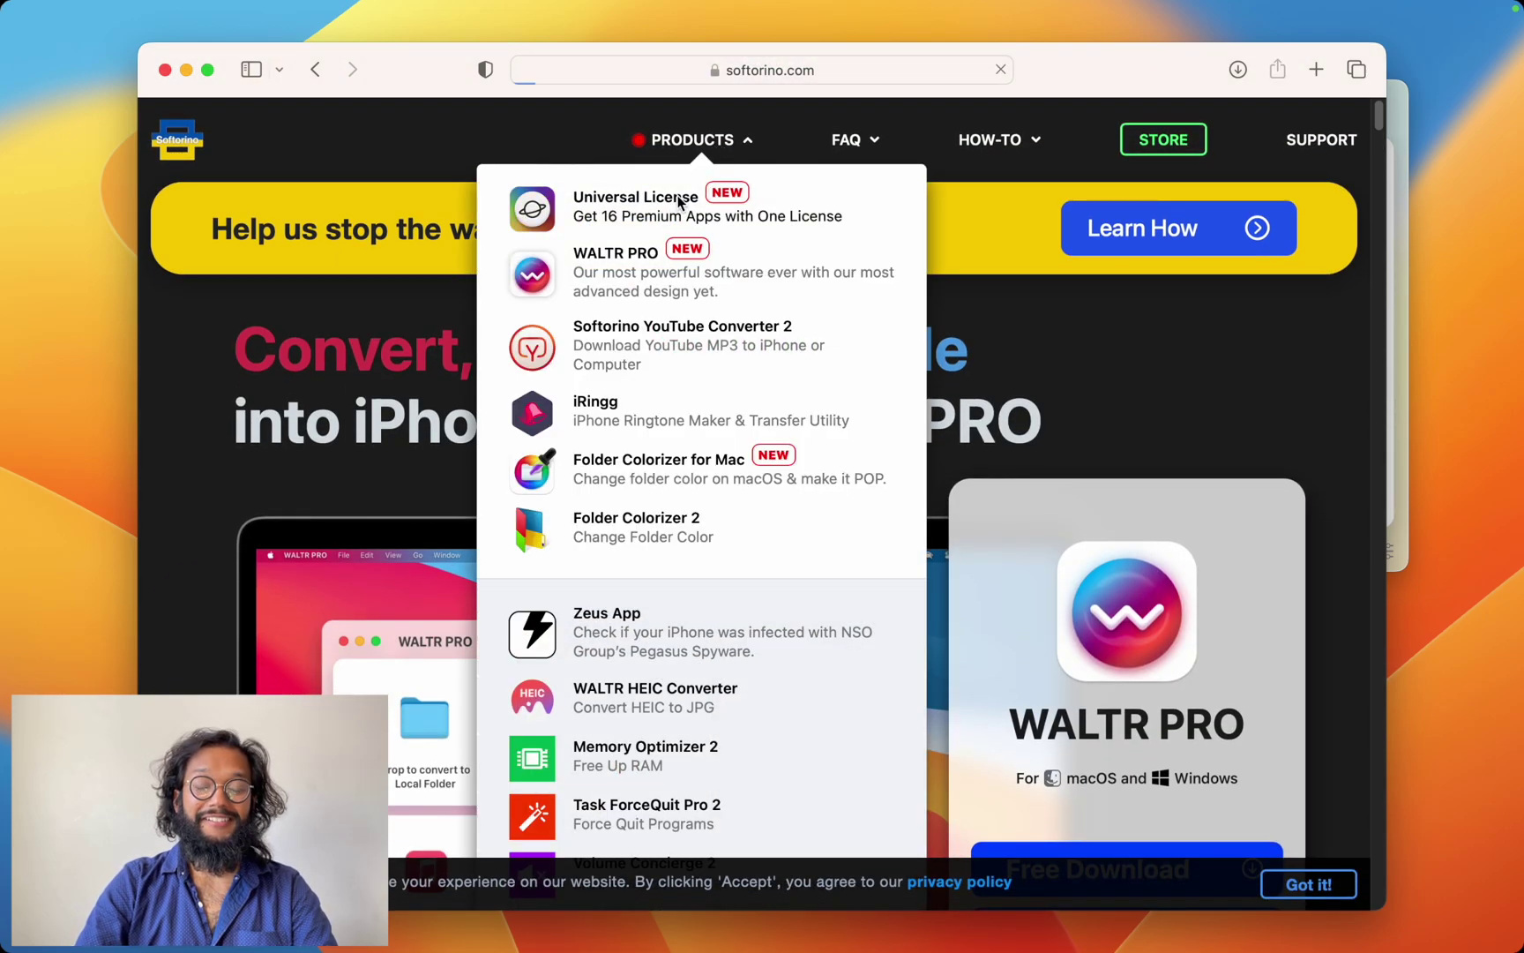
click(677, 195)
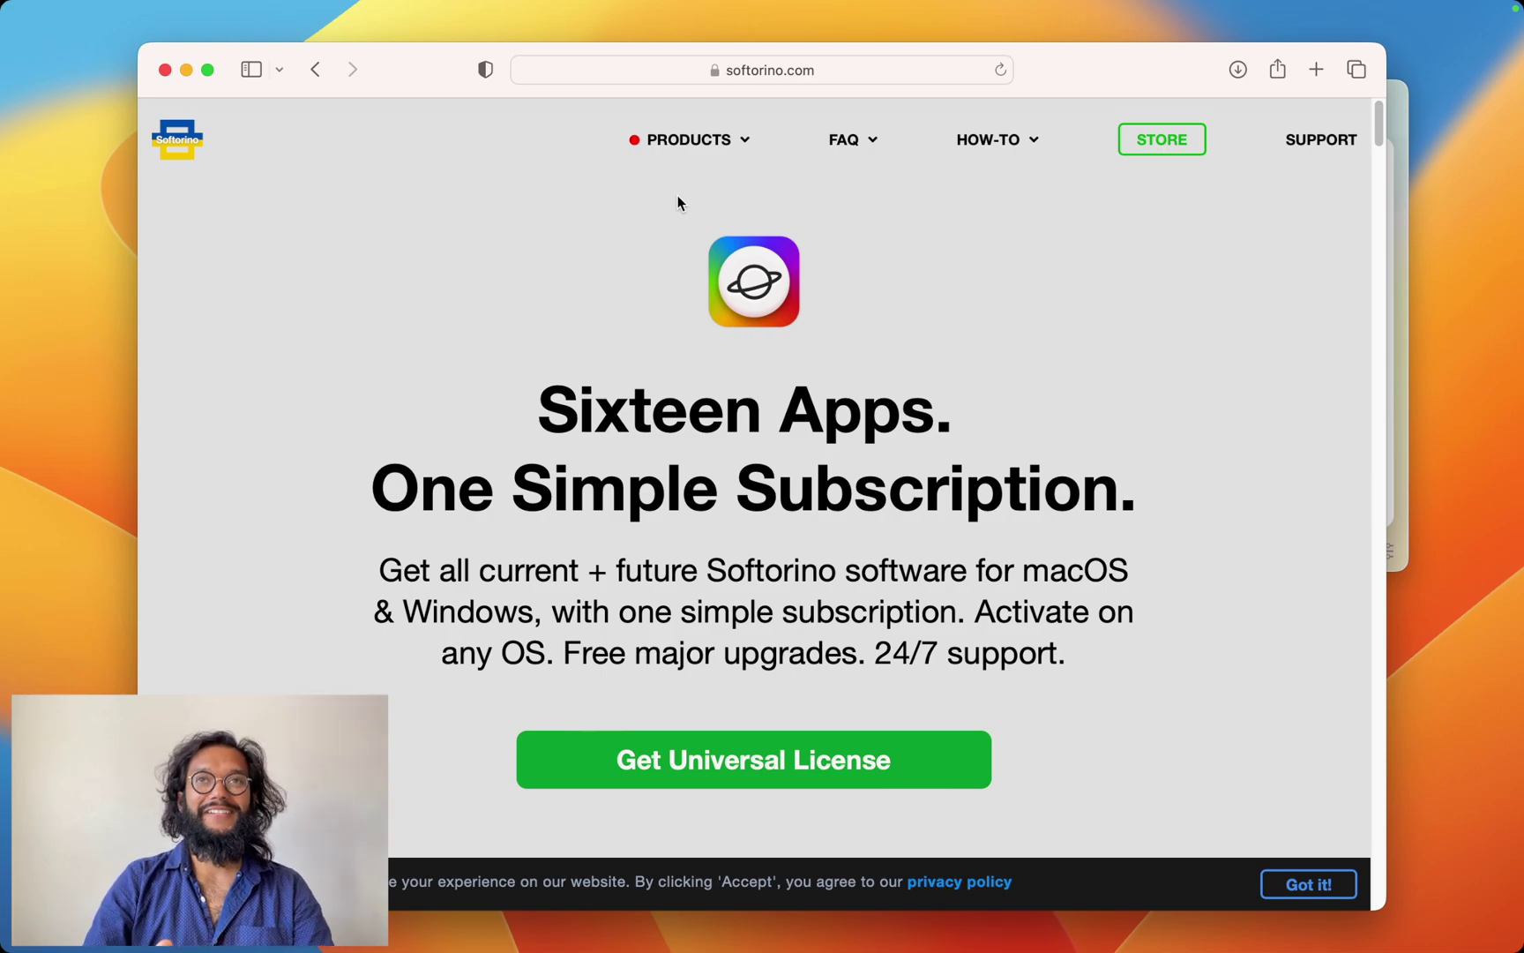
scroll(678, 196, down, 1)
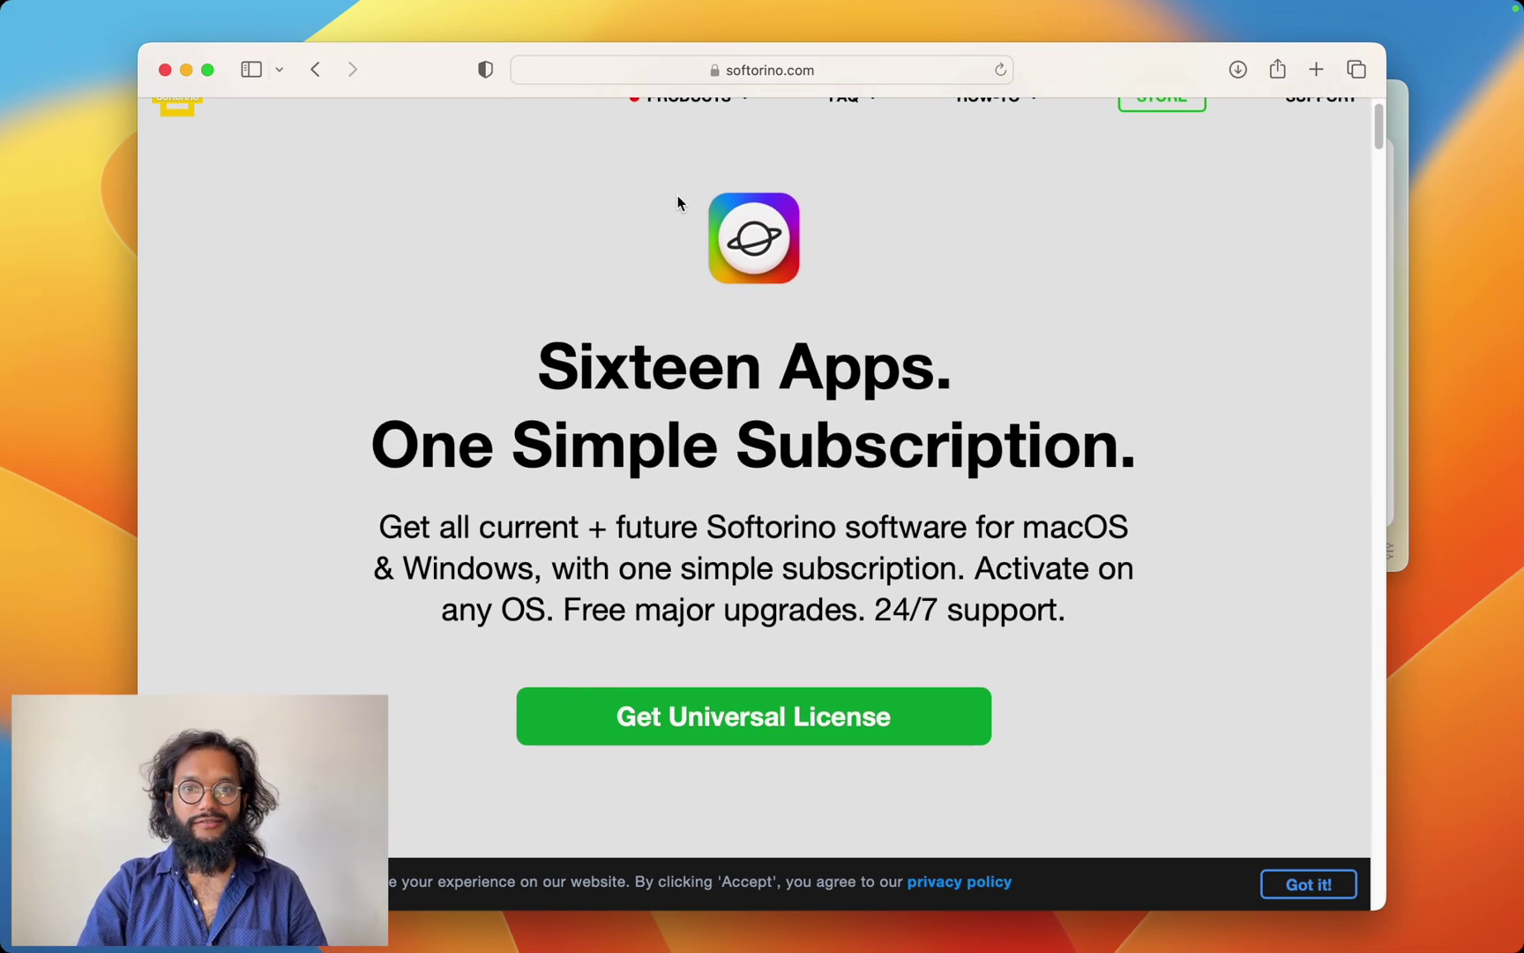
scroll(678, 202, down, 5)
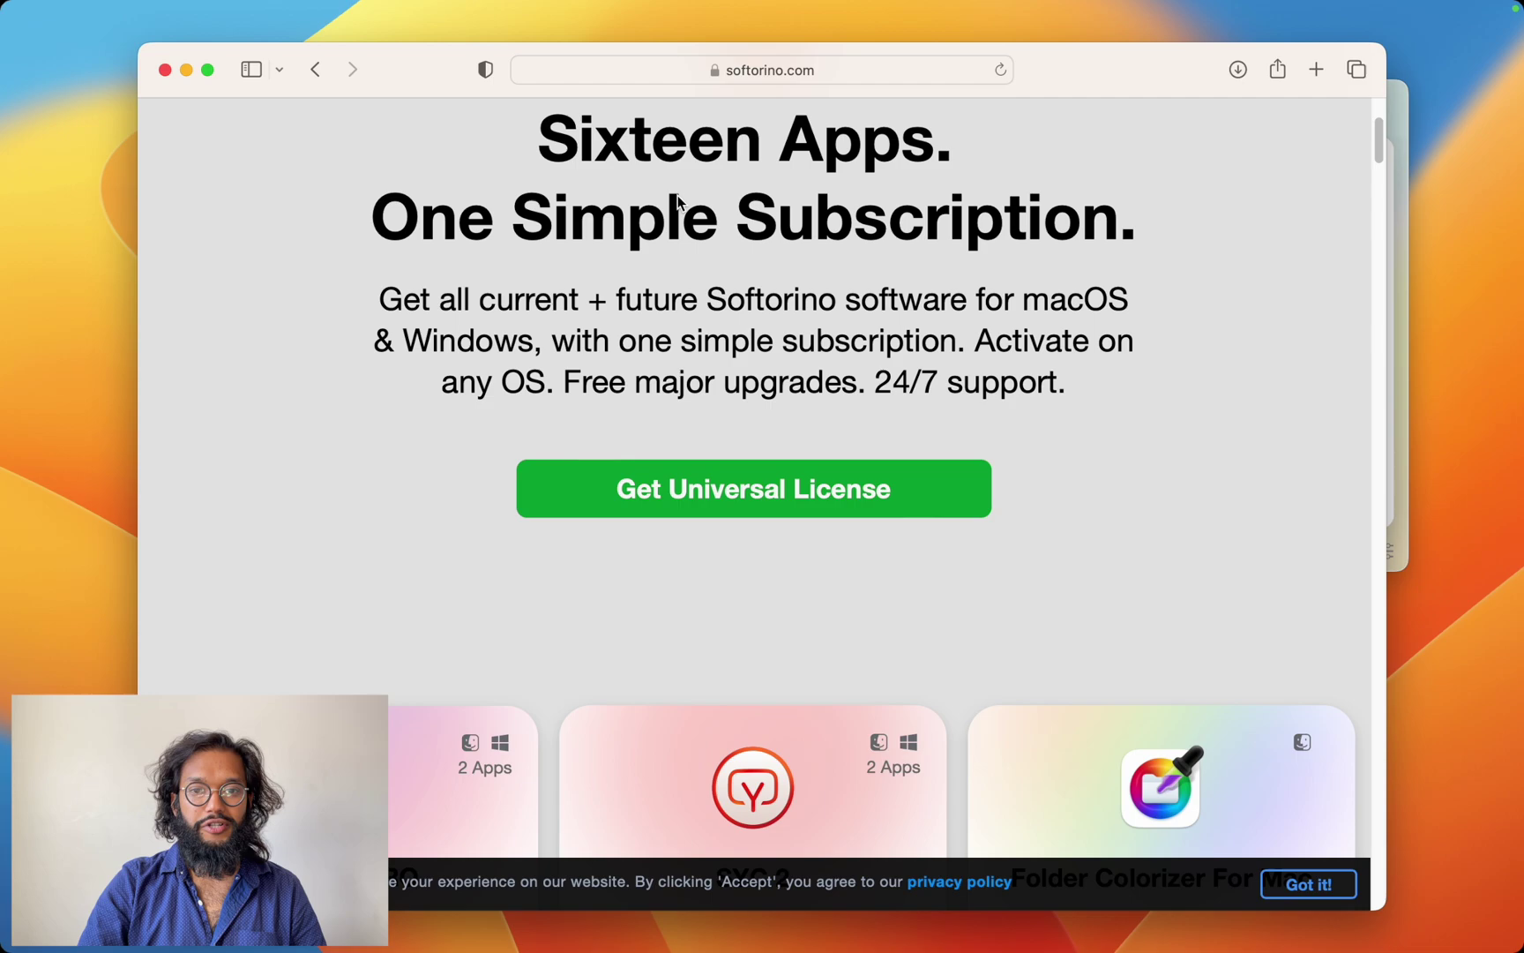
scroll(677, 202, down, 10)
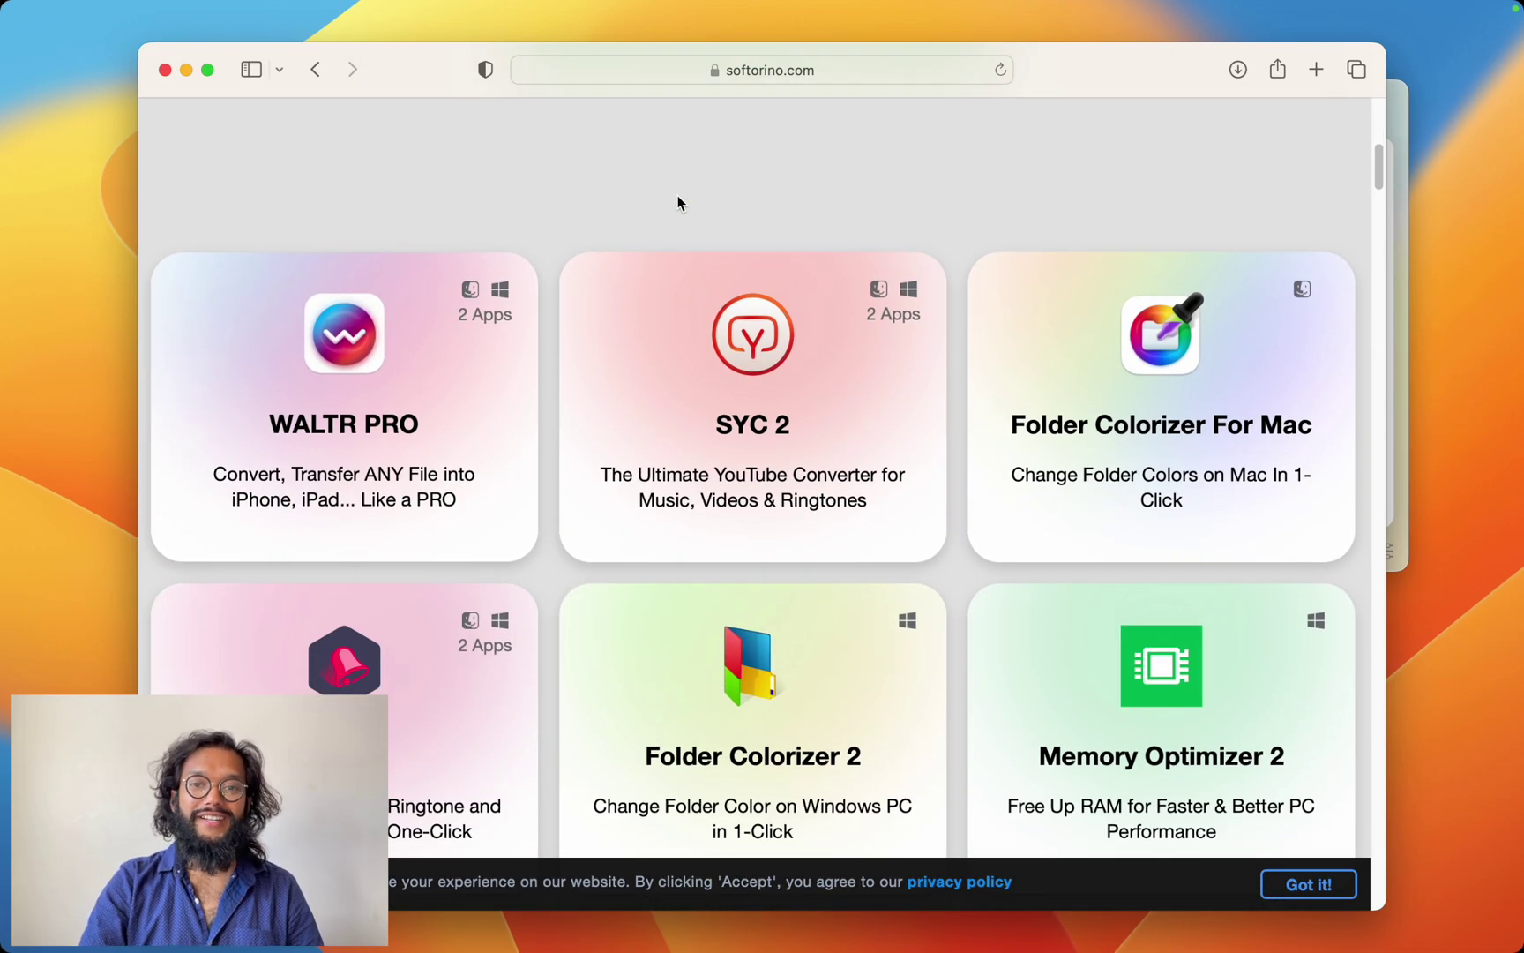
scroll(678, 202, down, 3)
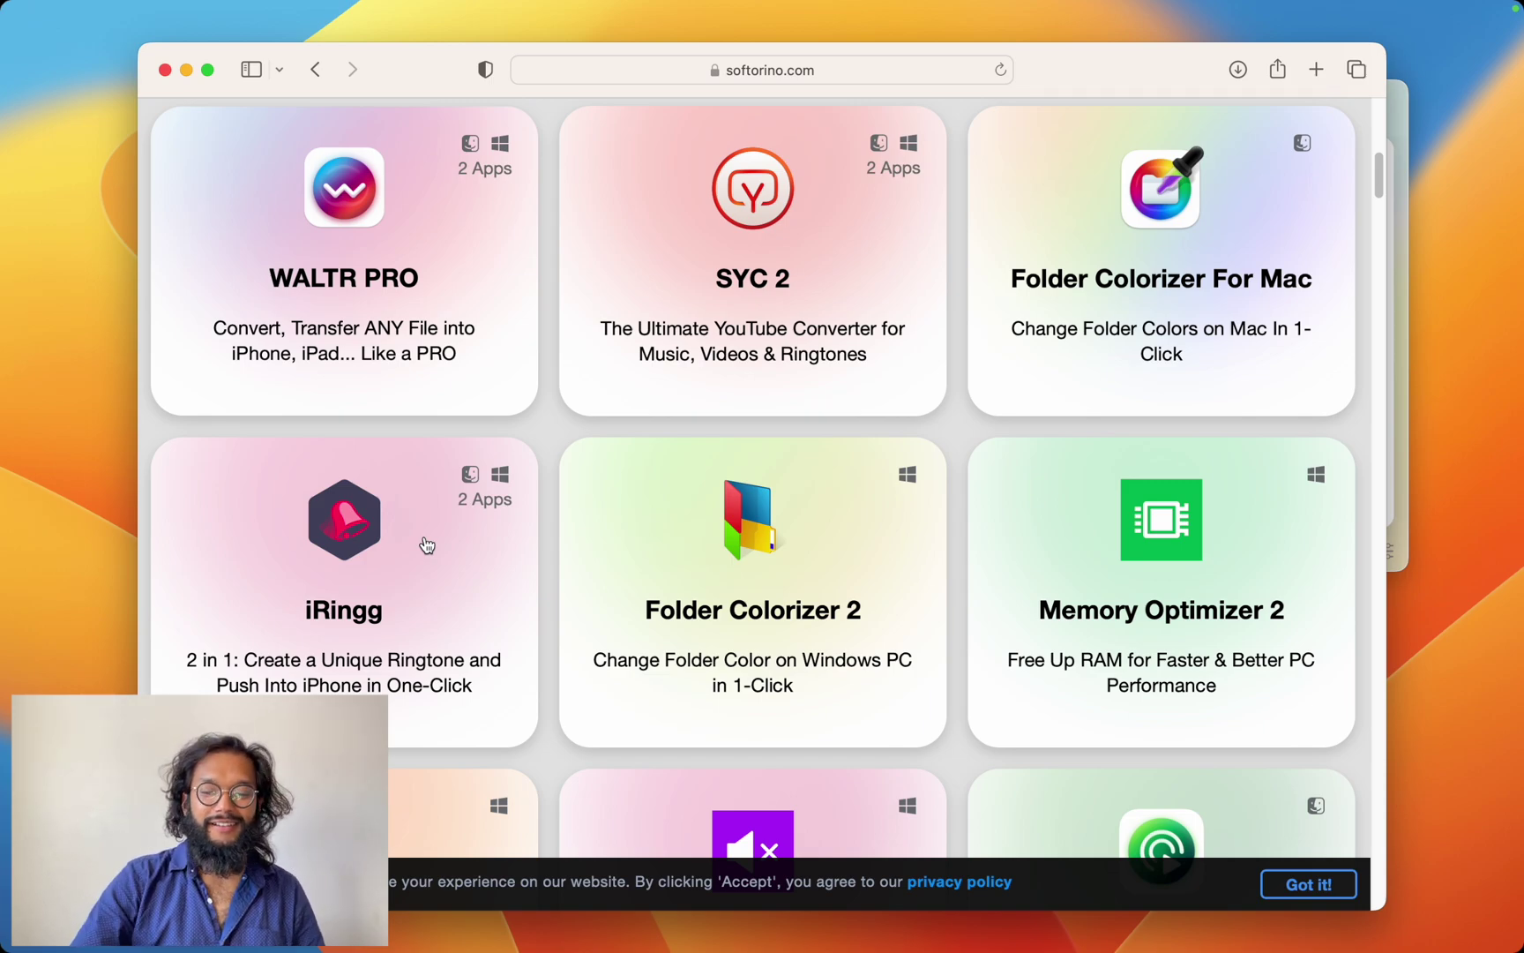
scroll(426, 544, down, 5)
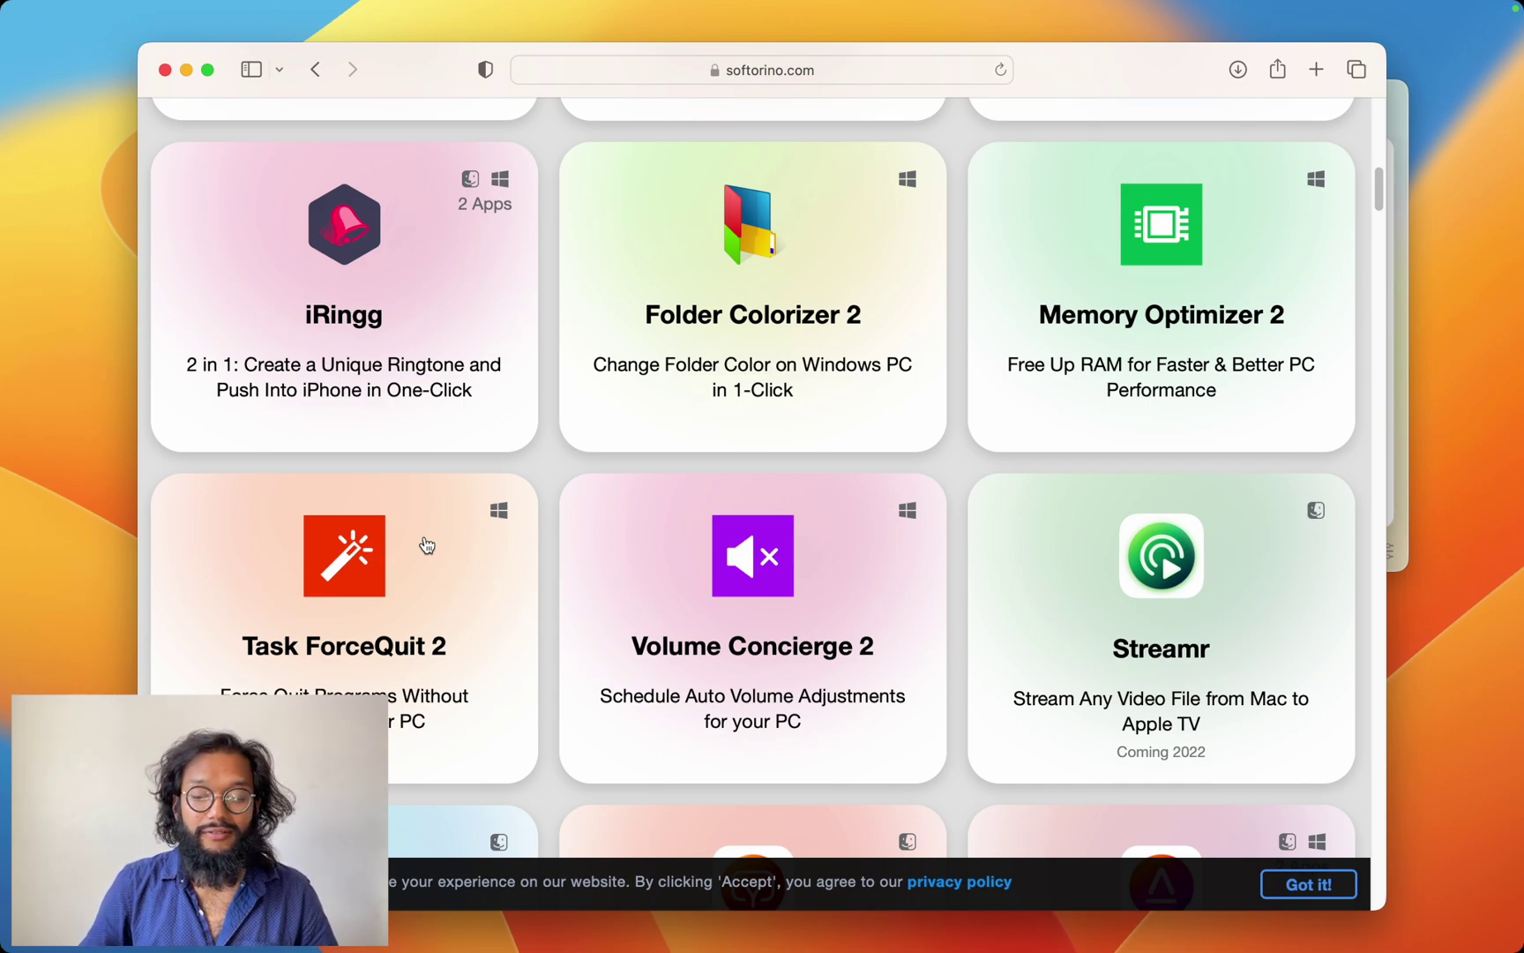
scroll(426, 544, down, 5)
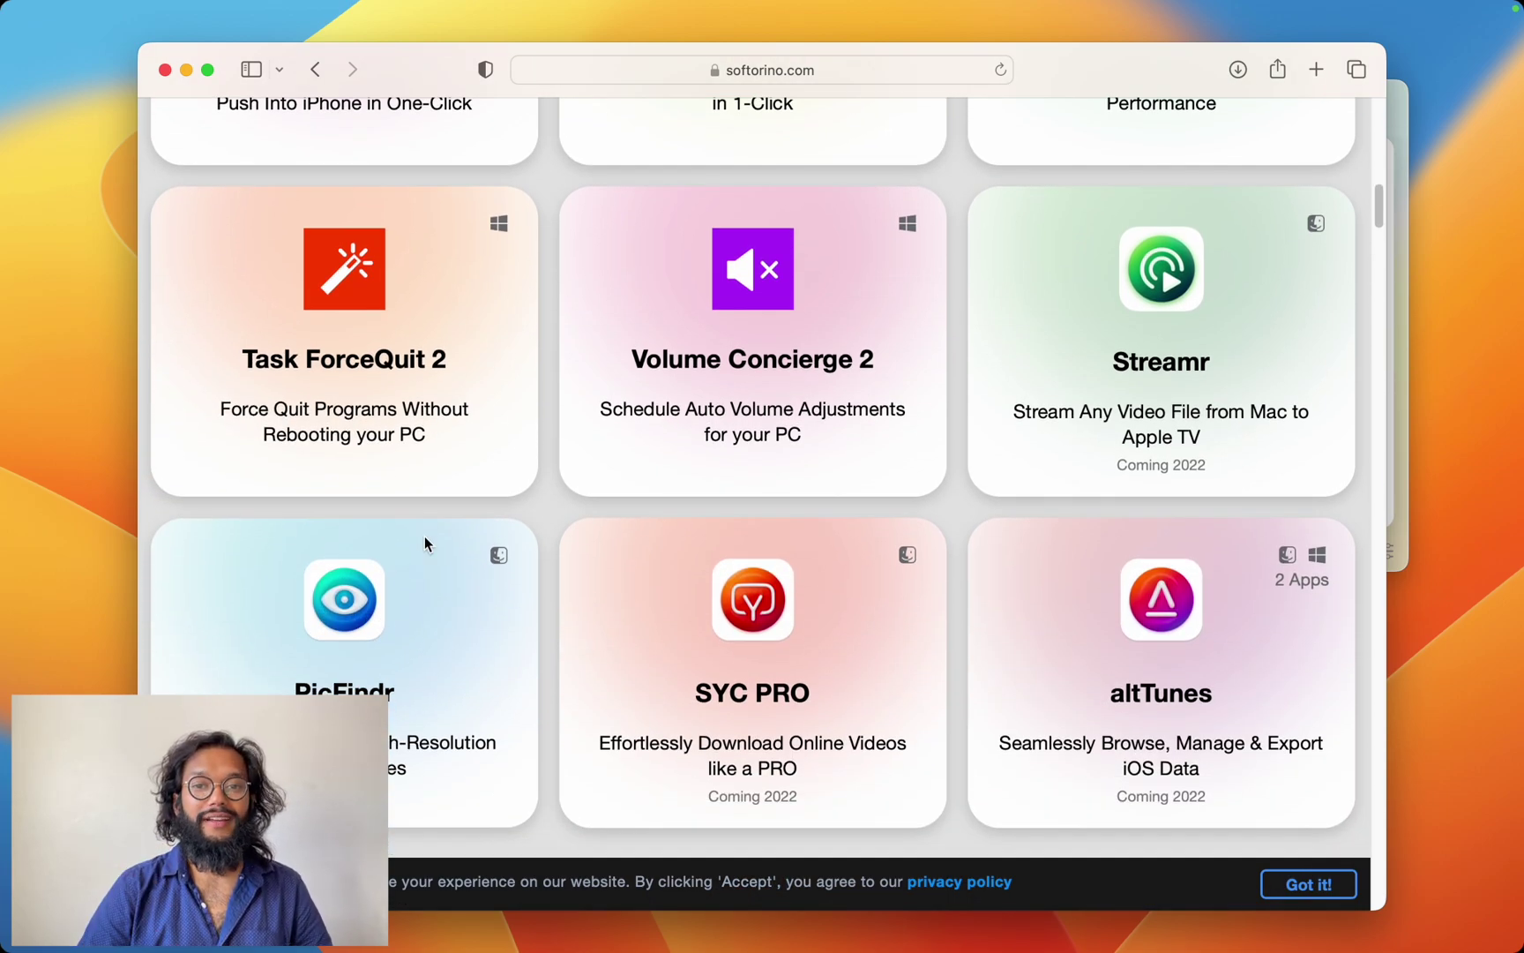
scroll(424, 538, up, 15)
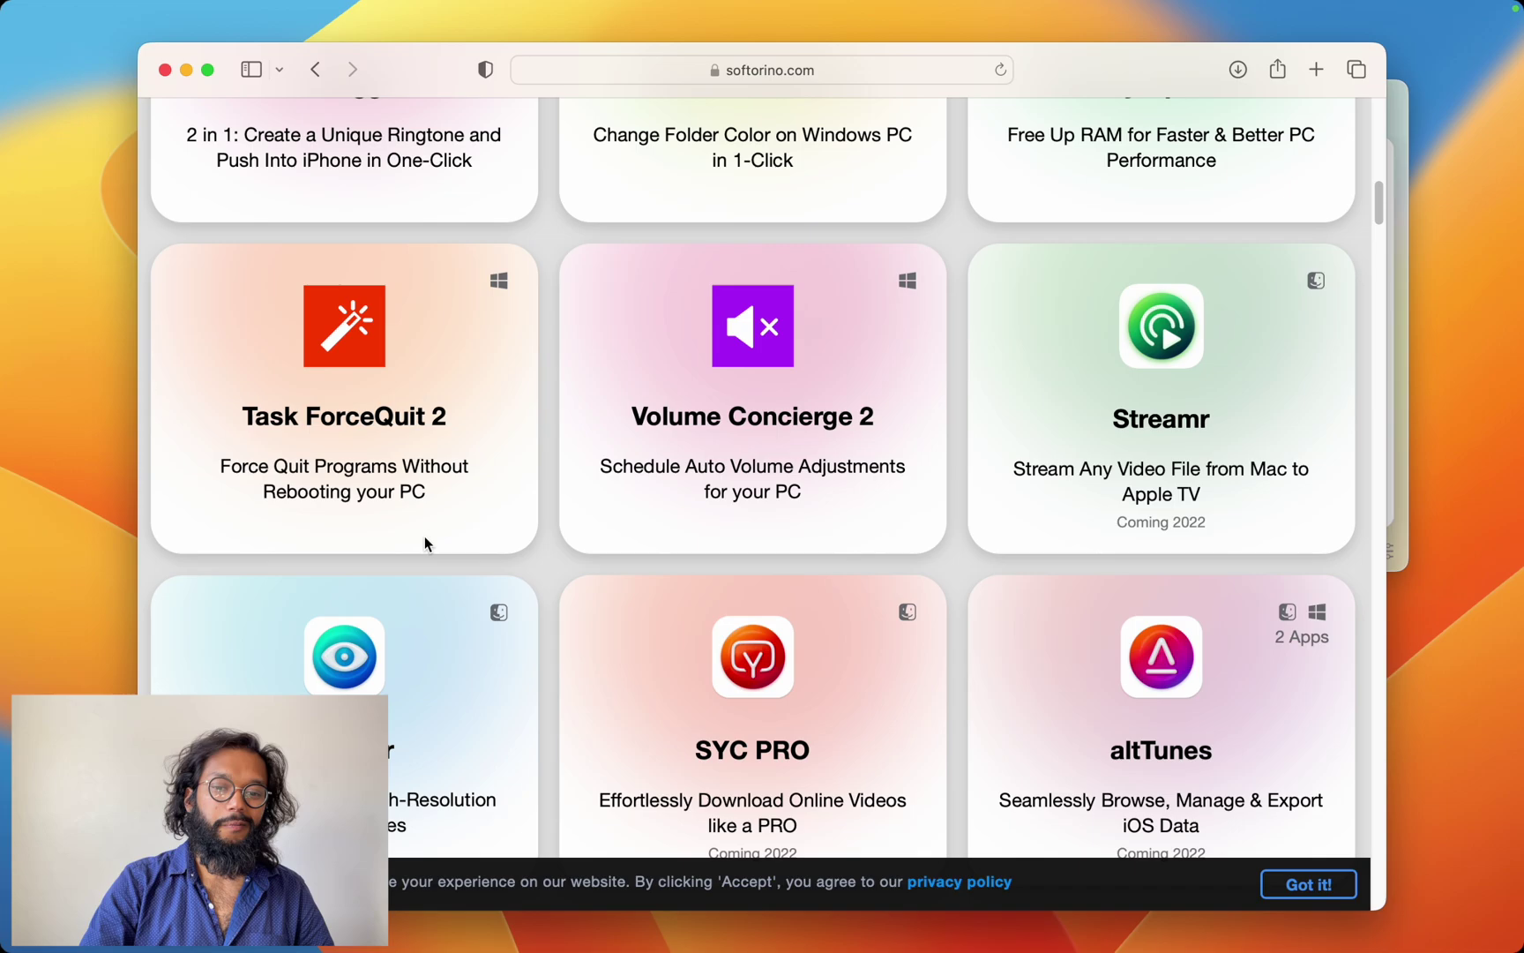